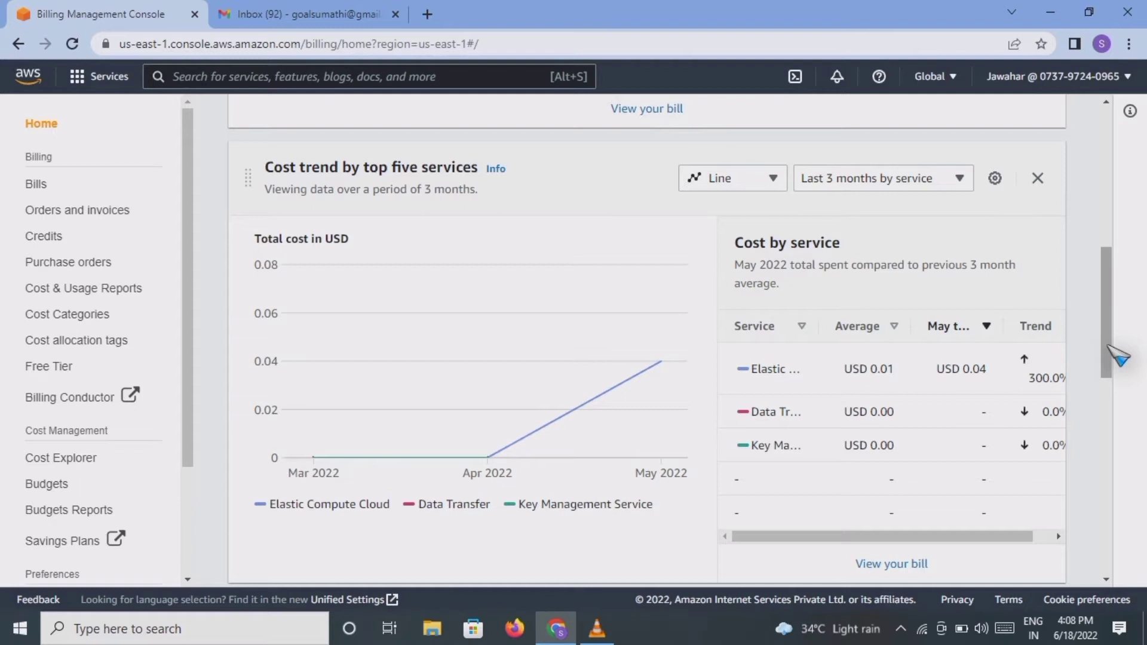
# Step: Scroll the billing dashboard and open Bills, showing June 2022 with a $0.00 estimated total
pyautogui.moveTo(1108, 347); pyautogui.dragTo(1106, 365)
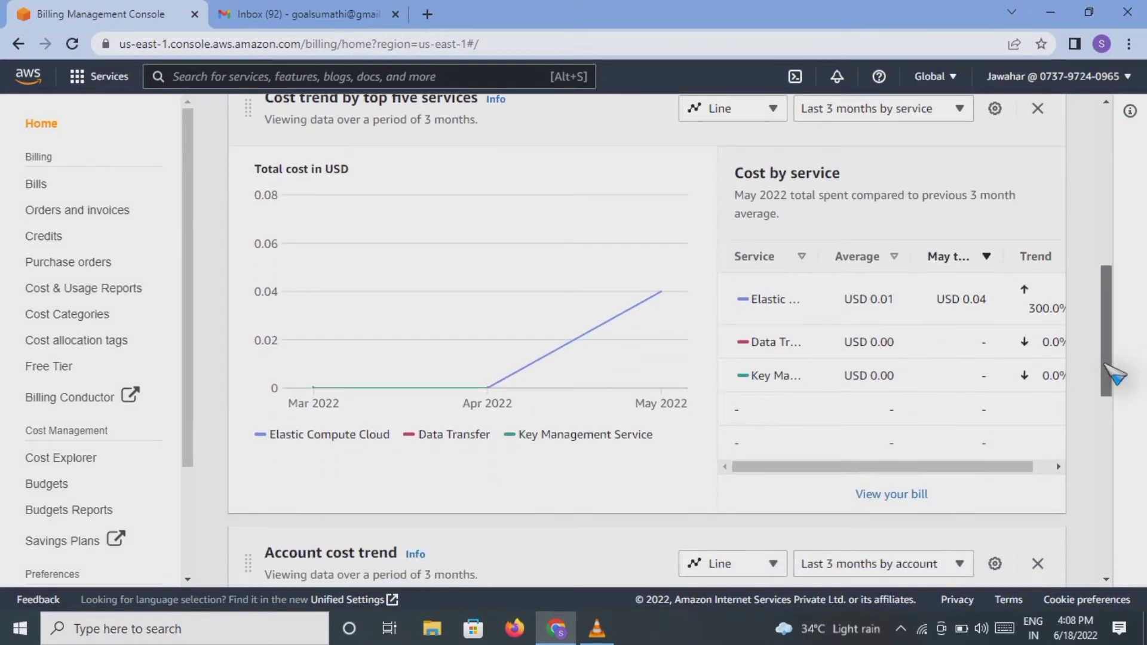
pyautogui.scroll(-1, 894, 435)
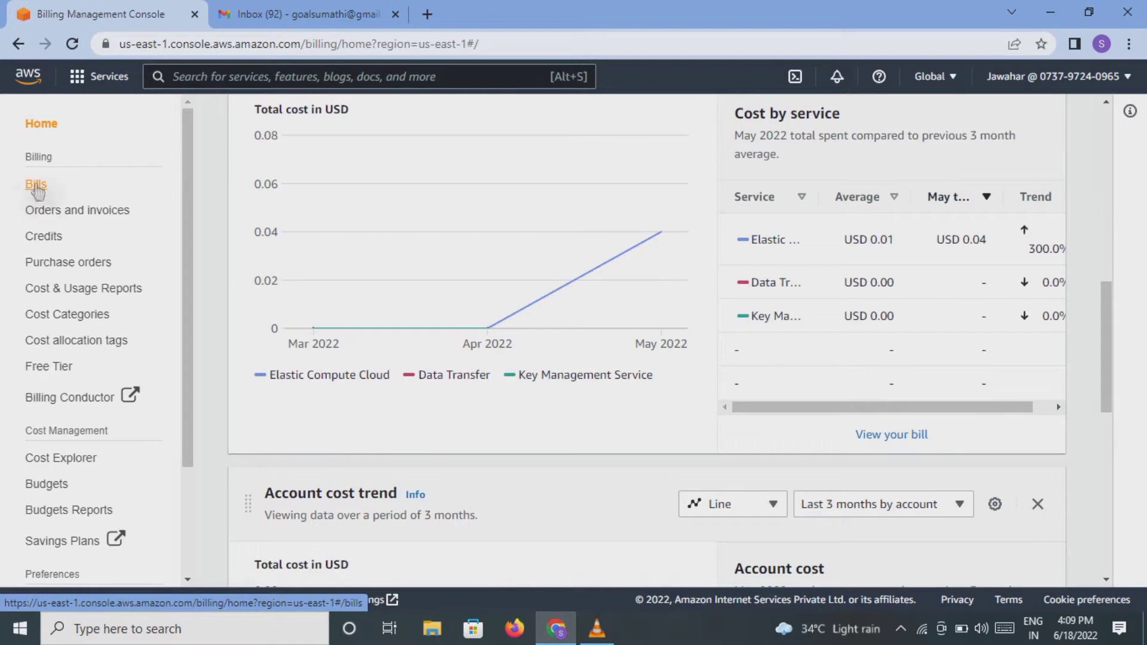
pyautogui.click(36, 186)
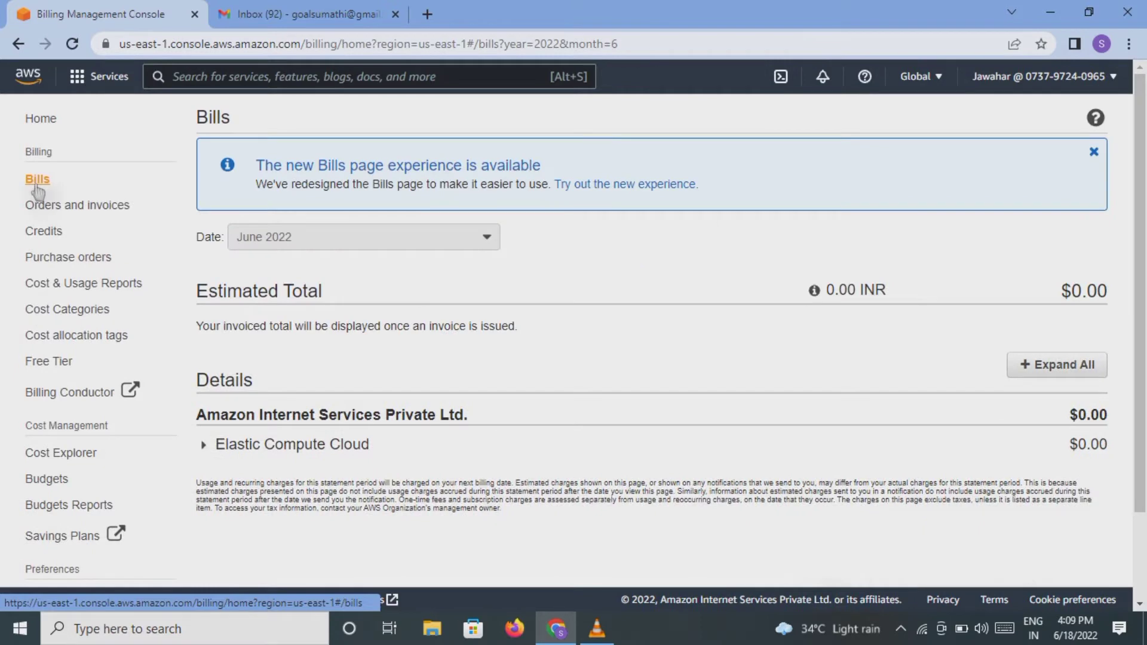
# Step: Expand all June 2022 bill details to reveal the Ohio EBS snapshot charge, then switch to January 2022
pyautogui.click(487, 240)
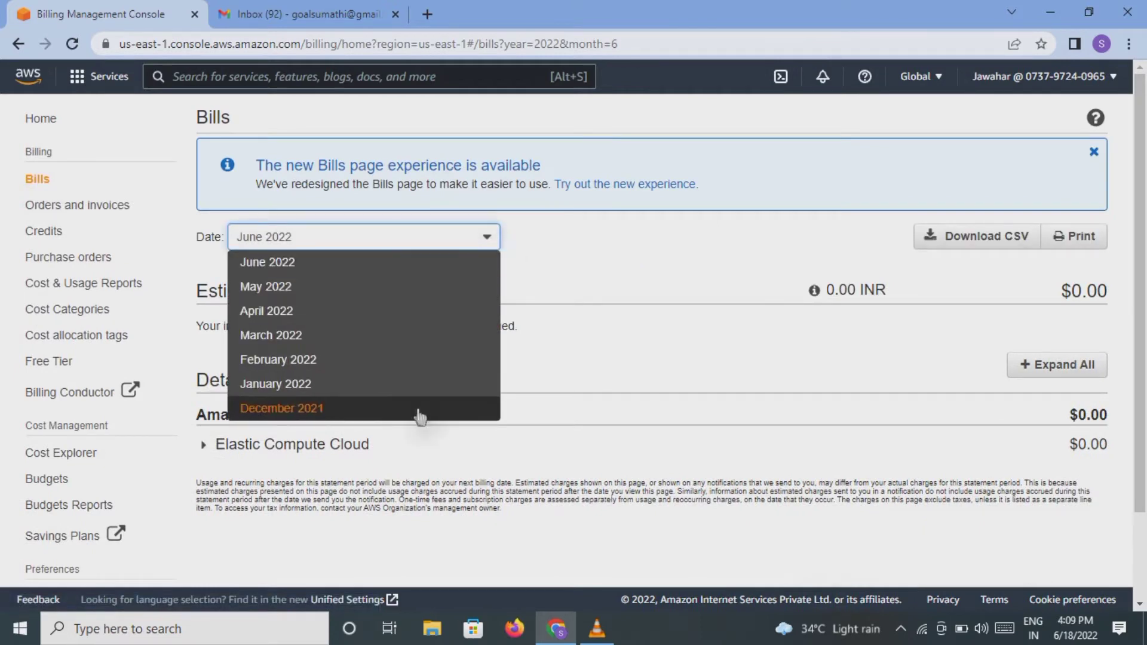
pyautogui.click(429, 262)
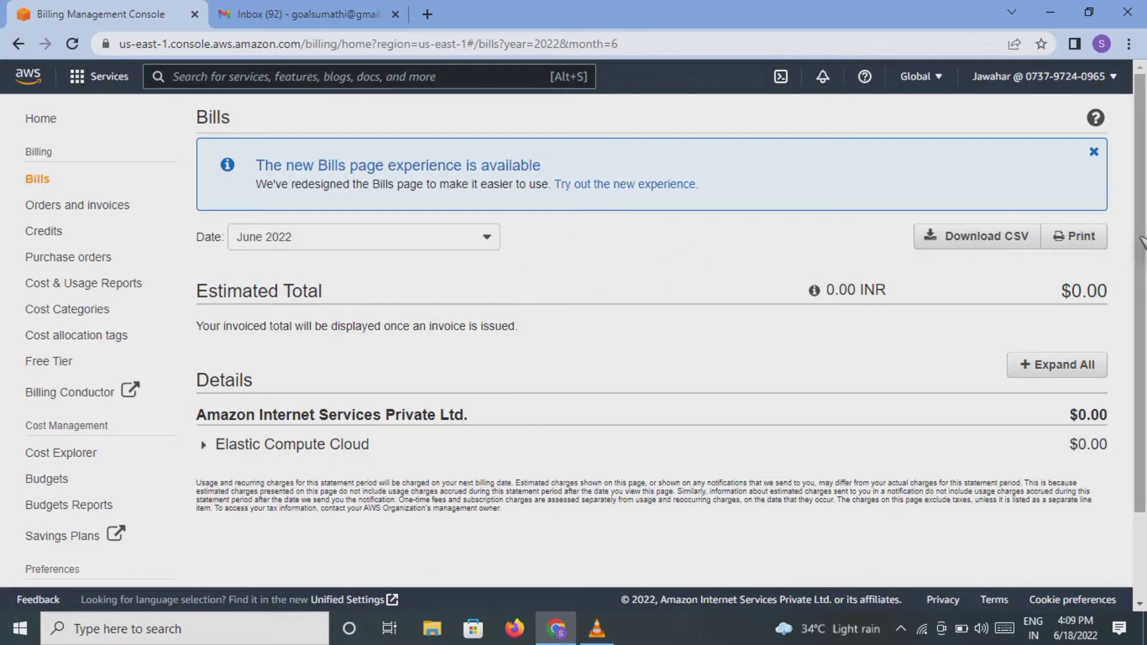
pyautogui.scroll(-1, 1139, 262)
pyautogui.scroll(-1, 1140, 266)
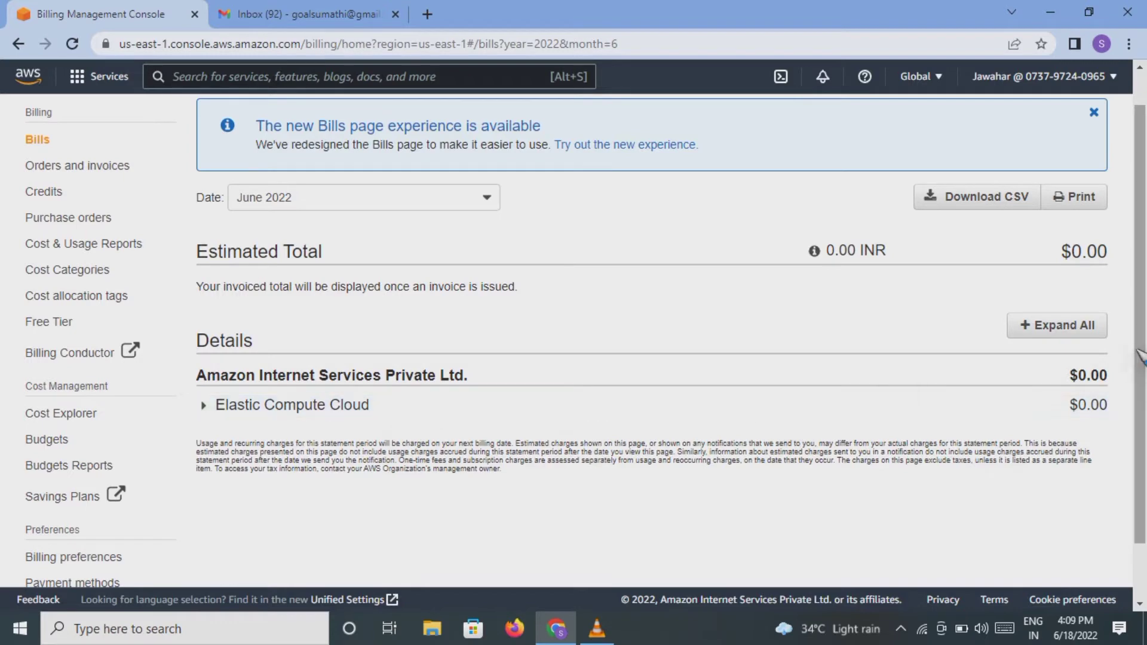
pyautogui.moveTo(1141, 355); pyautogui.dragTo(1139, 421)
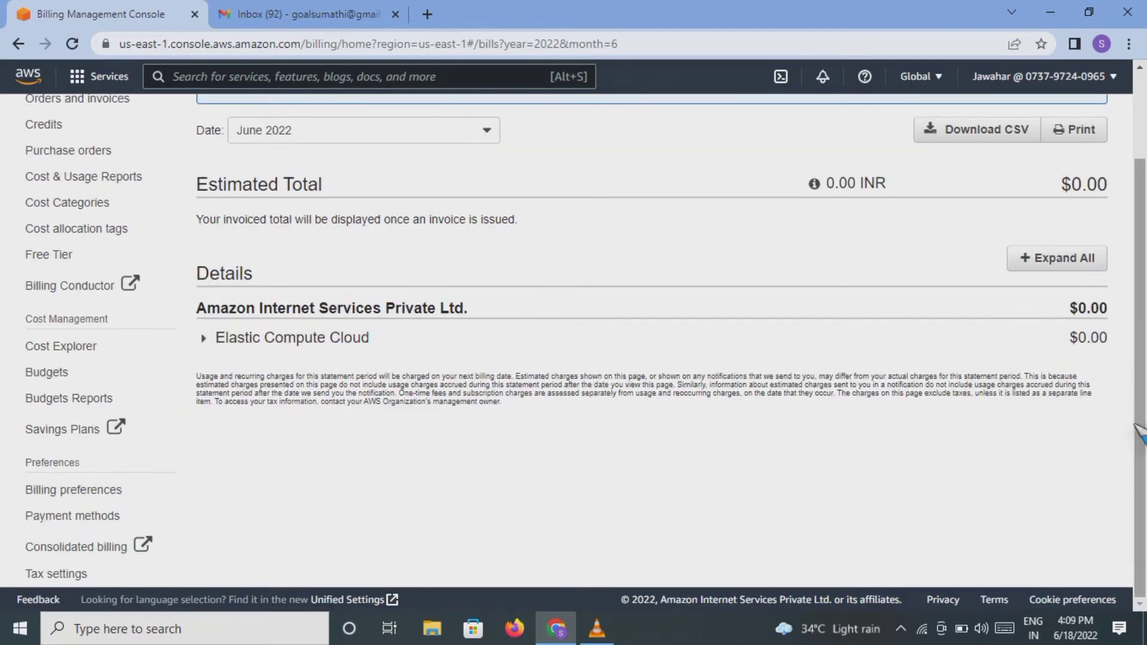
pyautogui.click(1055, 268)
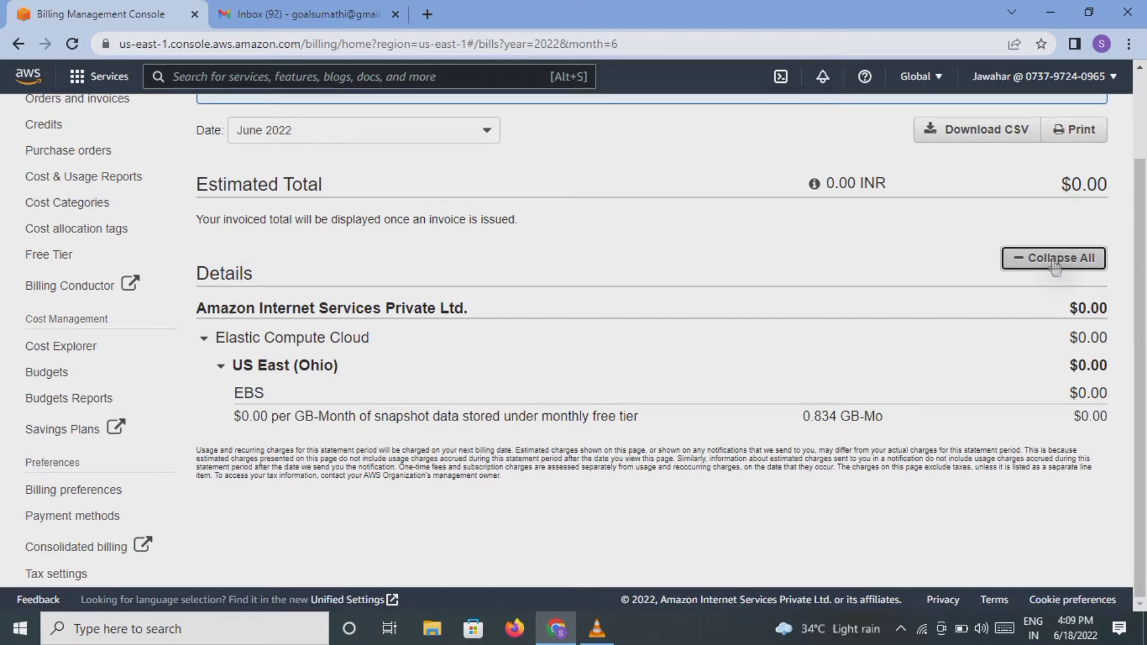
pyautogui.click(488, 131)
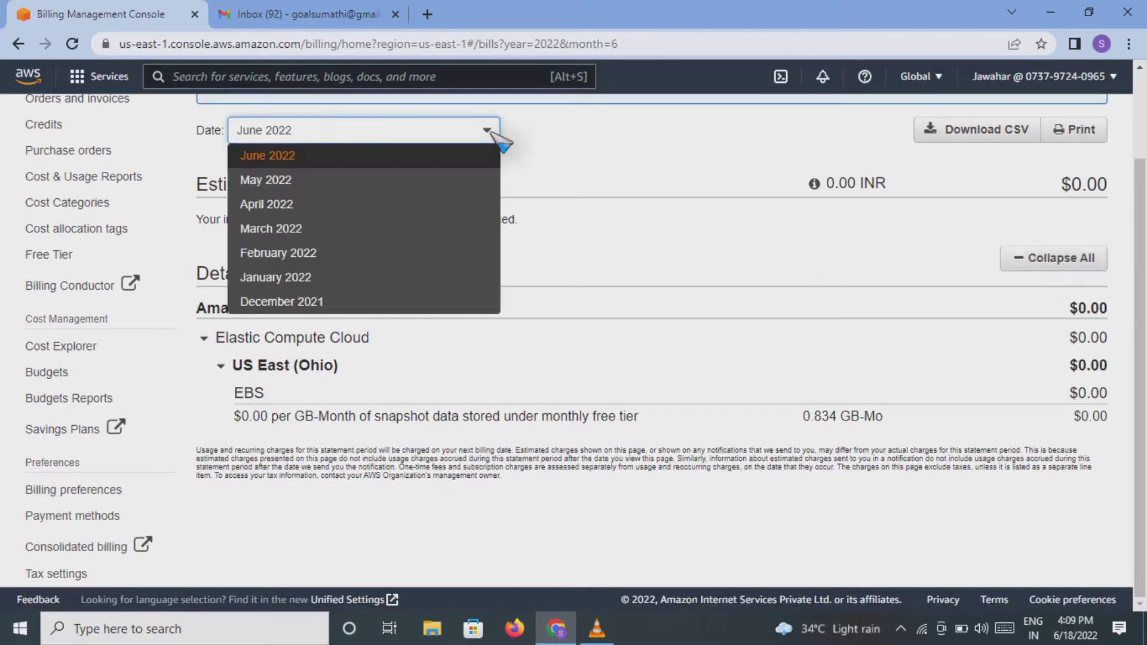
pyautogui.click(388, 278)
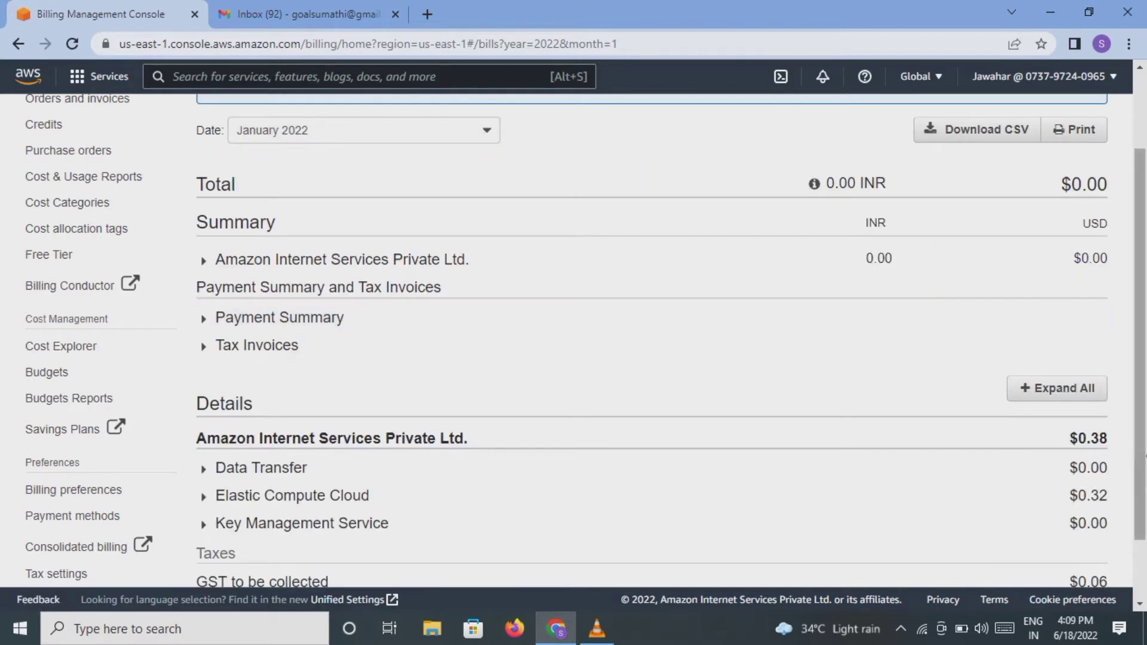
# Step: Review the January 2022 bill details totaling $0.38, then go to Billing preferences
pyautogui.scroll(-3, 1141, 486)
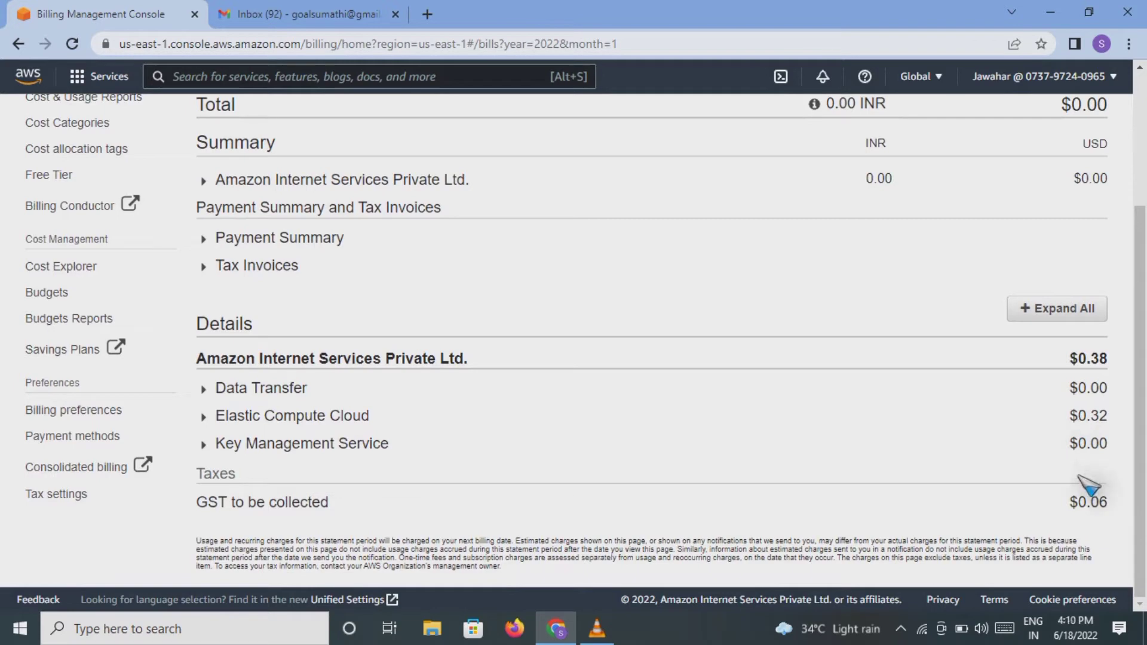
pyautogui.moveTo(1140, 397); pyautogui.dragTo(1144, 261)
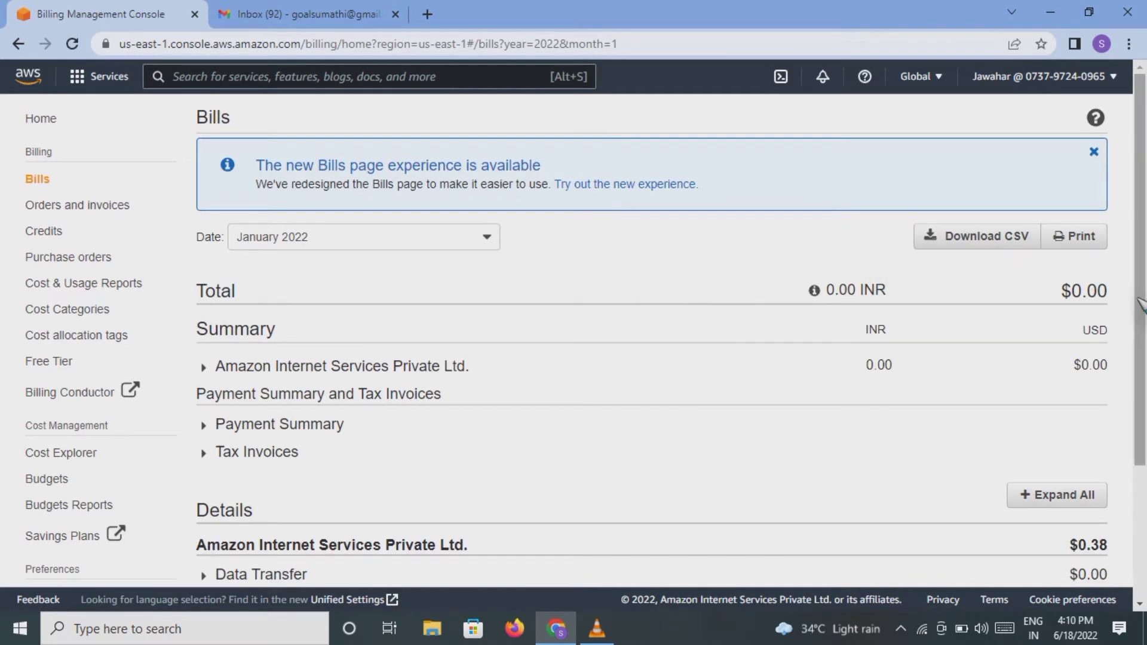
pyautogui.moveTo(1140, 308); pyautogui.dragTo(1140, 433)
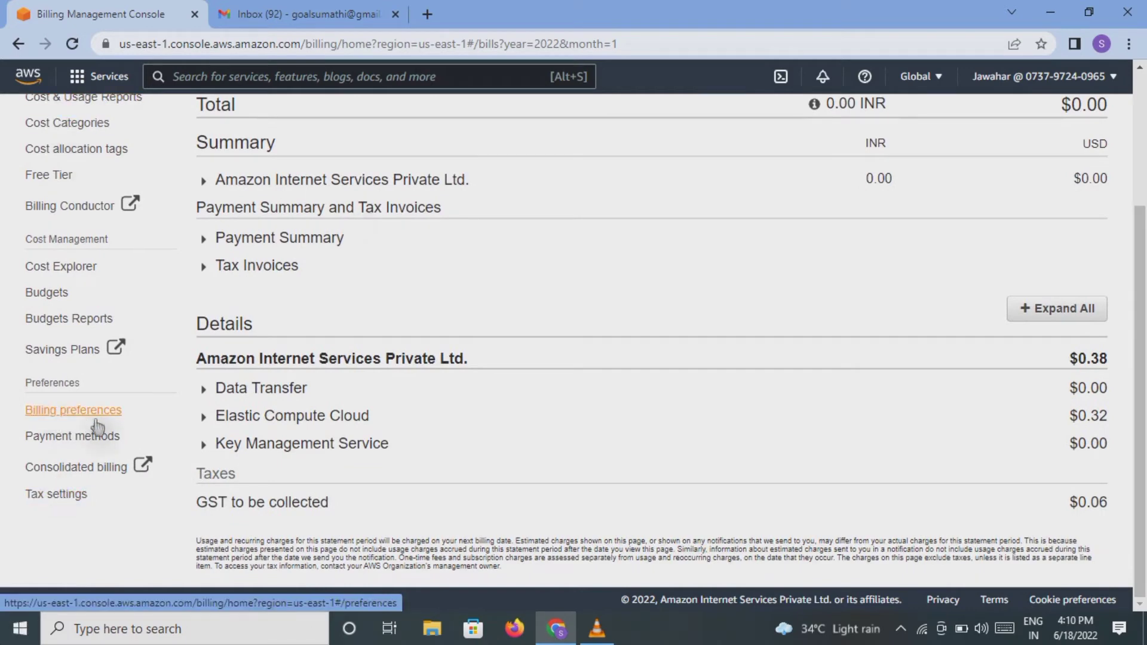
pyautogui.click(64, 412)
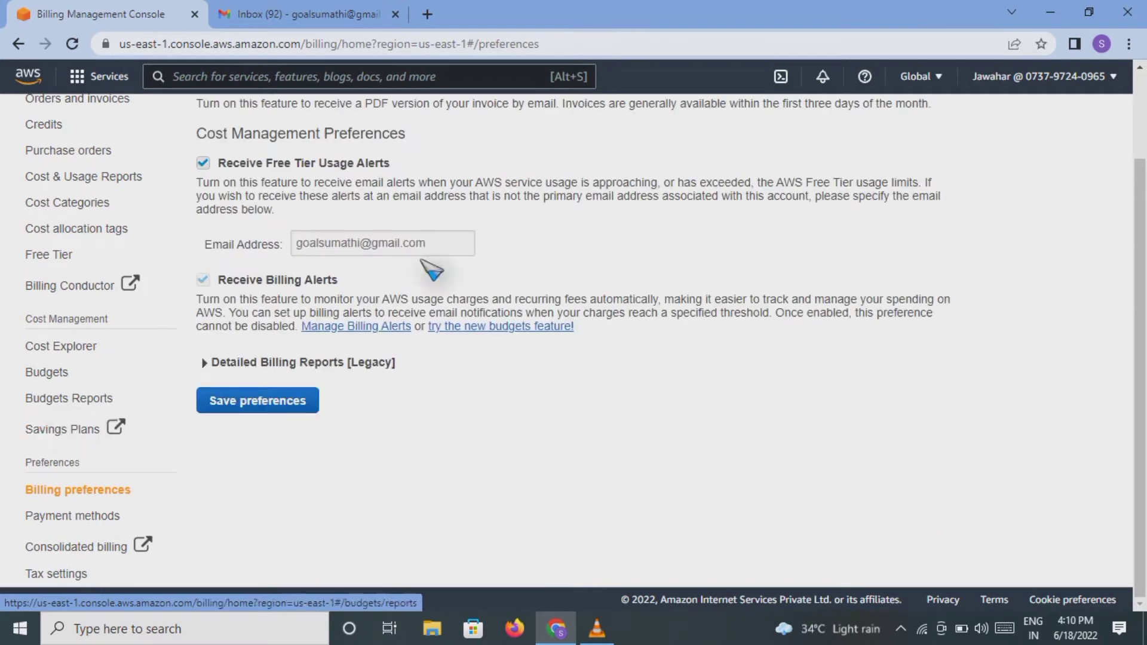
# Step: Save the billing preferences with billing alerts enabled and follow the Manage Billing Alerts link
pyautogui.moveTo(1138, 358); pyautogui.dragTo(1139, 254)
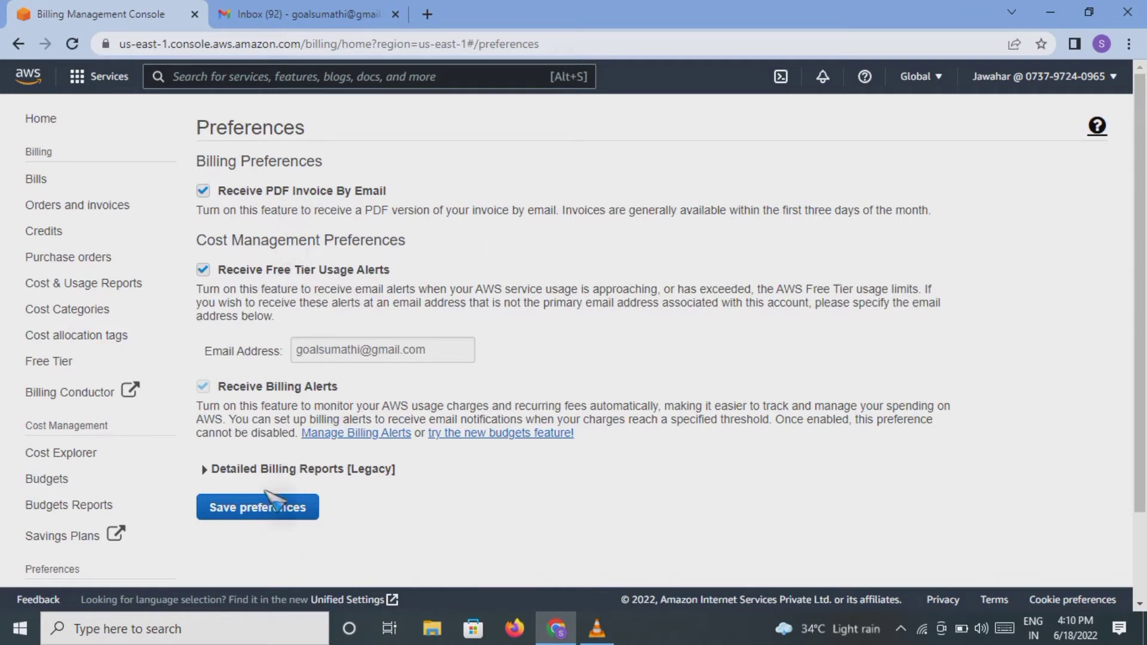
pyautogui.click(243, 513)
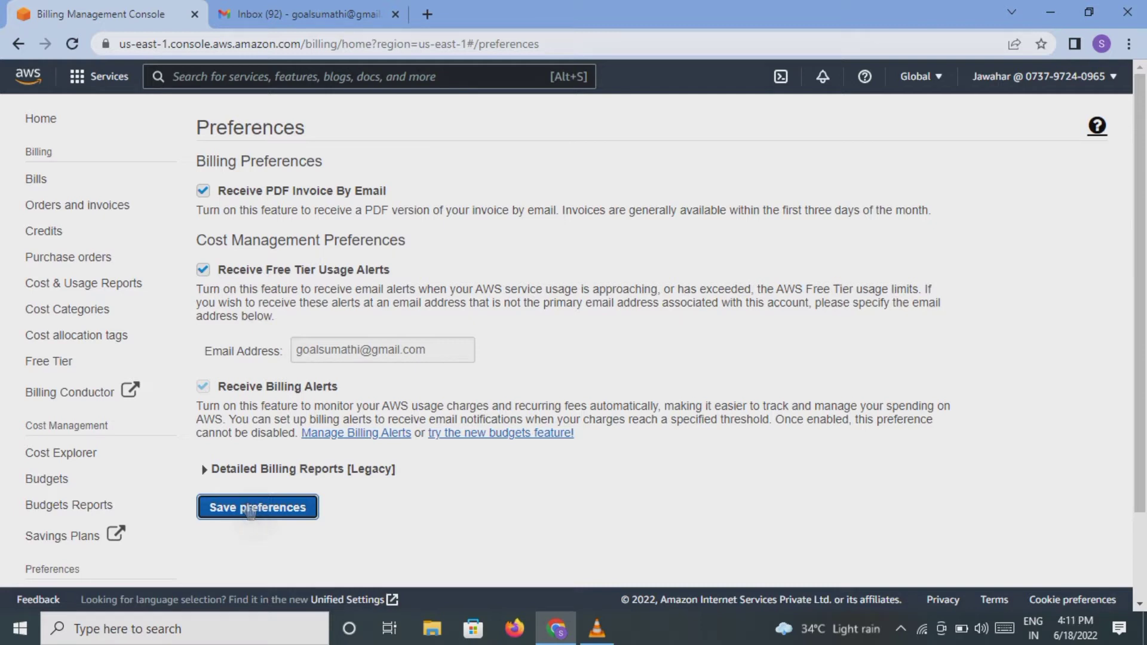
pyautogui.click(364, 436)
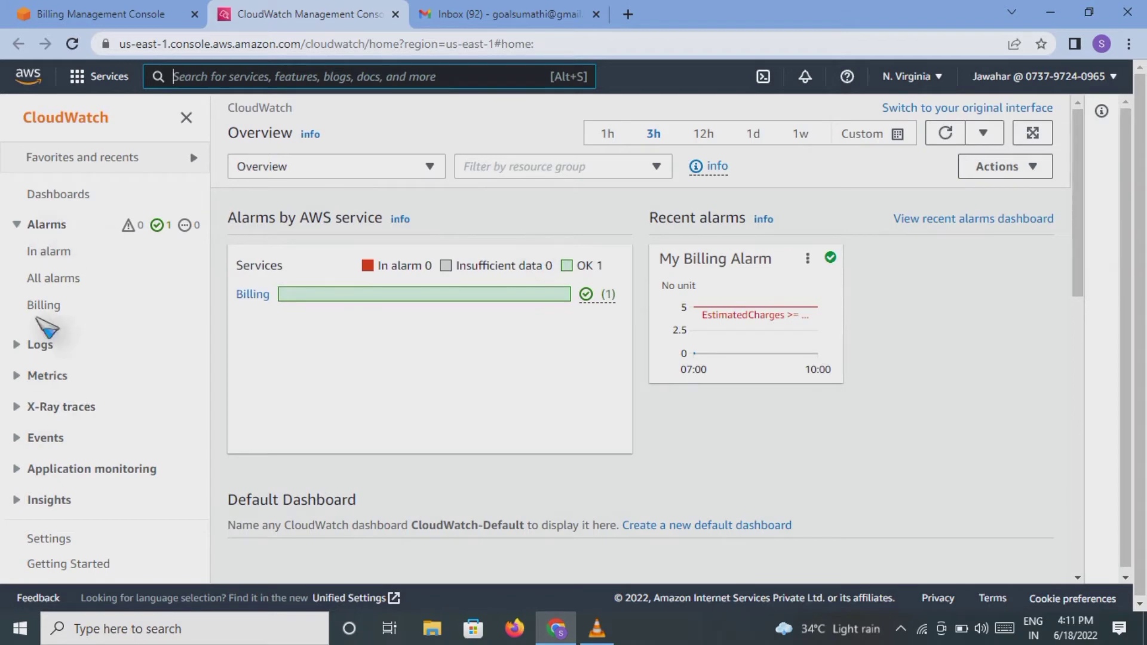
# Step: Filter CloudWatch alarms to Billing, which lists none, and start creating a new alarm
pyautogui.click(16, 236)
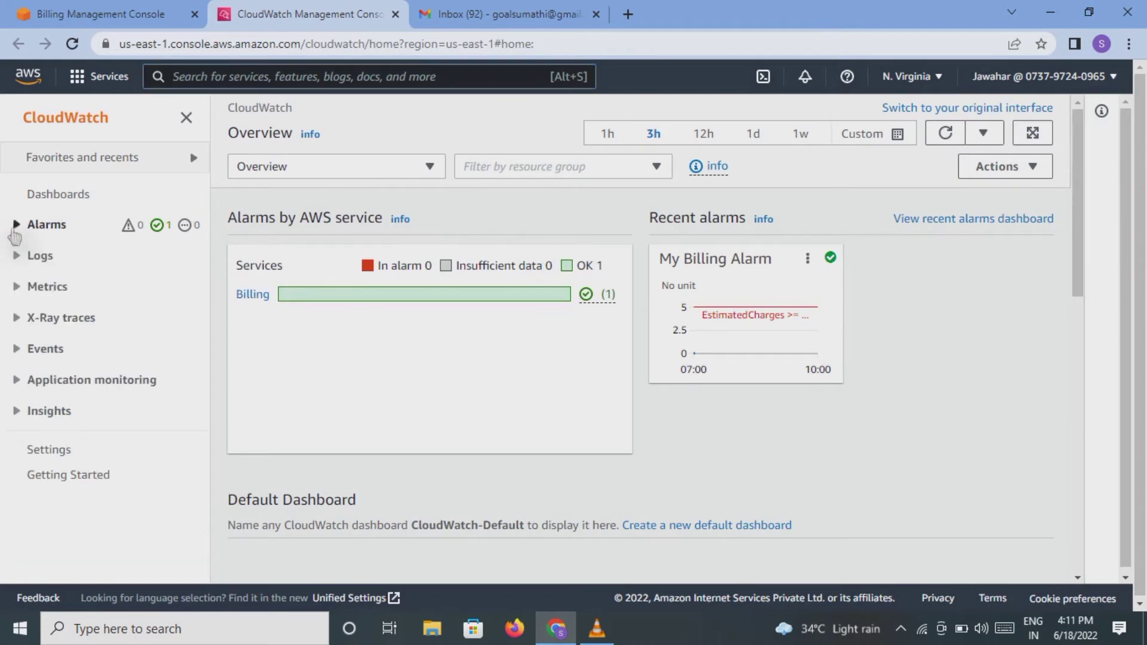
pyautogui.click(17, 235)
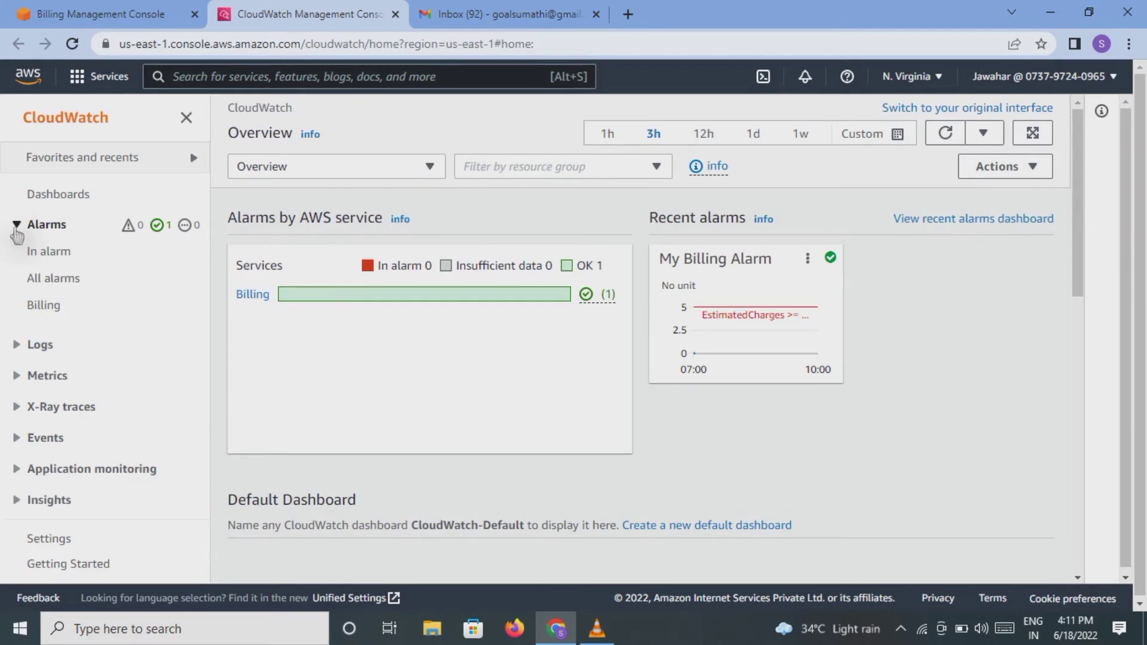
pyautogui.click(41, 306)
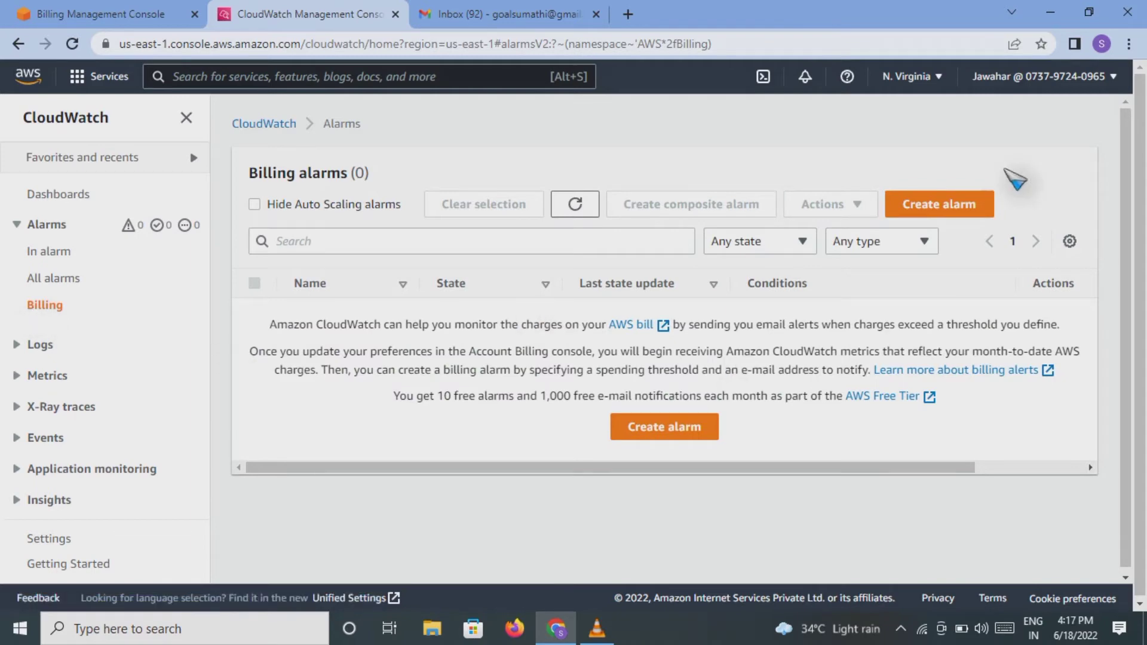
pyautogui.click(634, 431)
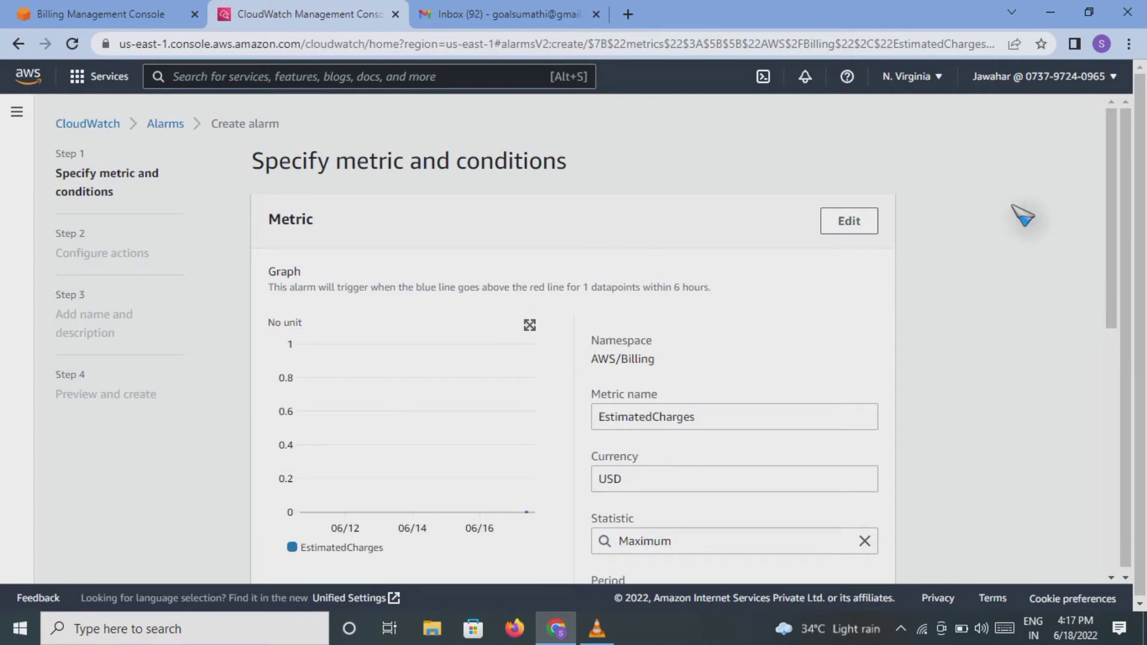
pyautogui.moveTo(338, 161); pyautogui.dragTo(408, 163)
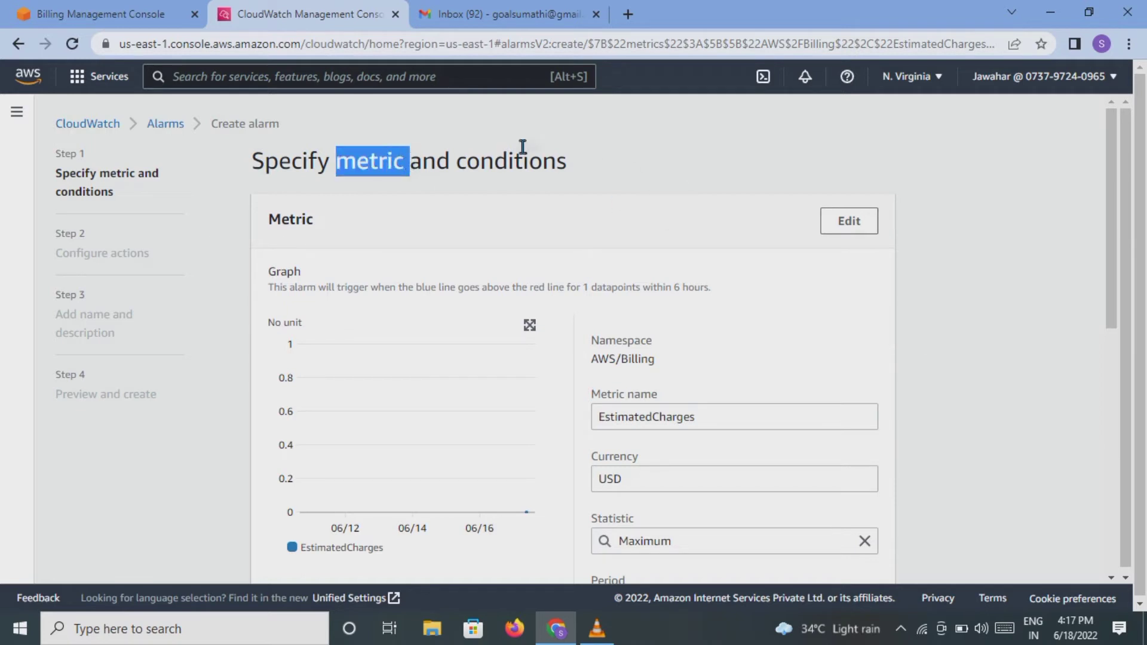
pyautogui.click(618, 160)
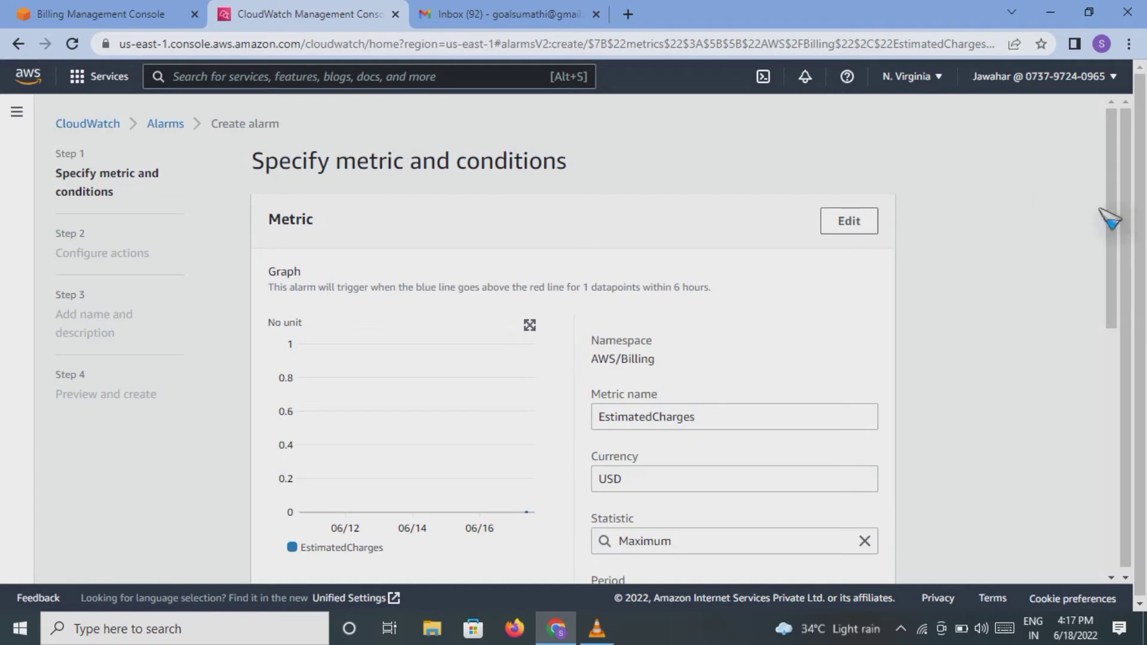
pyautogui.moveTo(1107, 209); pyautogui.dragTo(1107, 224)
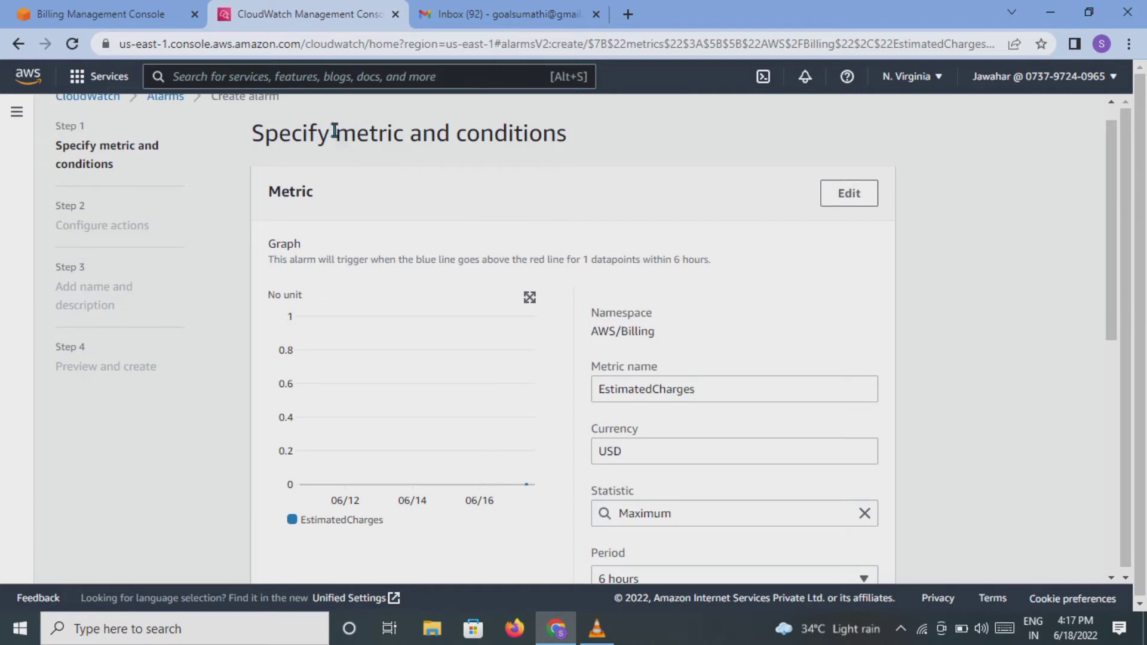
pyautogui.moveTo(335, 131); pyautogui.dragTo(404, 140)
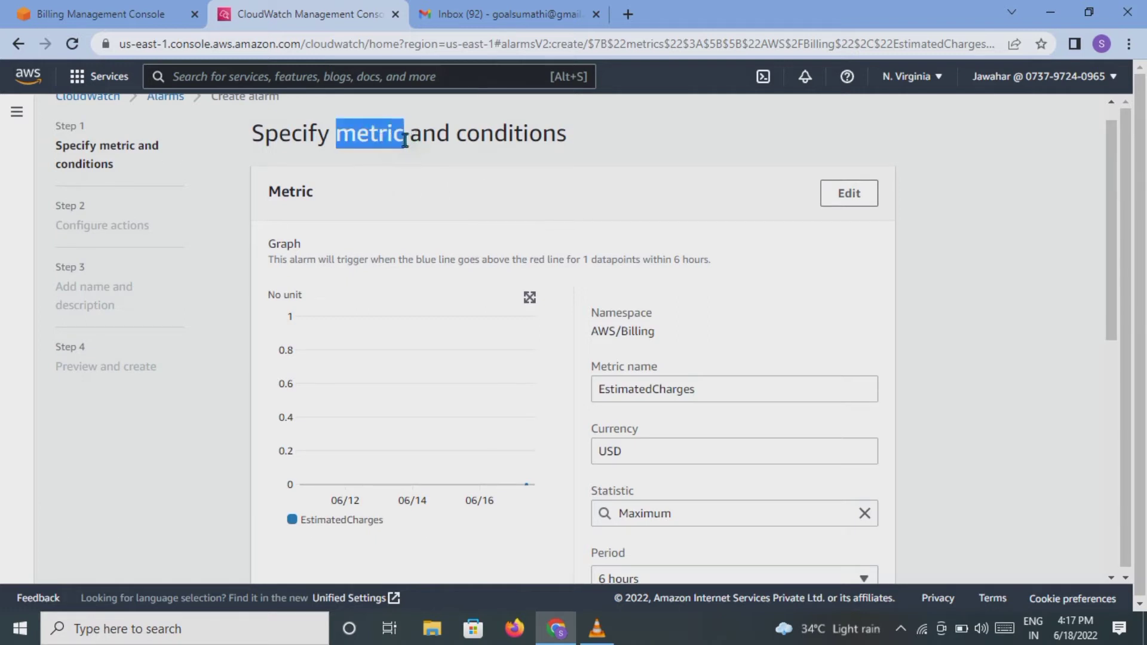
pyautogui.click(430, 164)
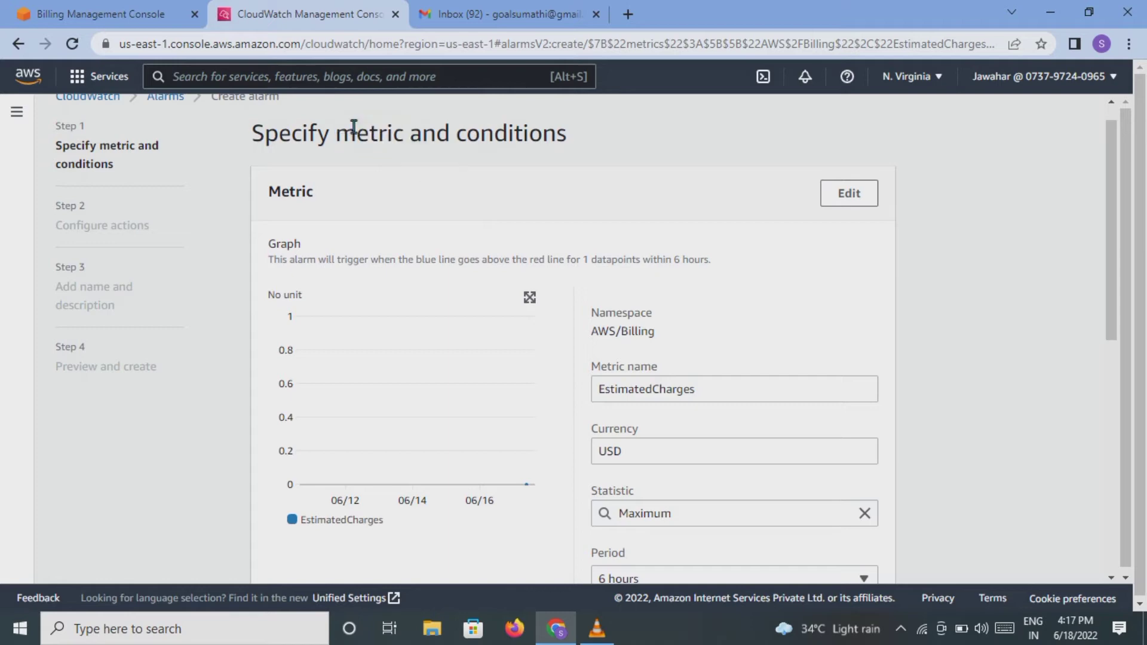
pyautogui.moveTo(338, 132); pyautogui.dragTo(404, 137)
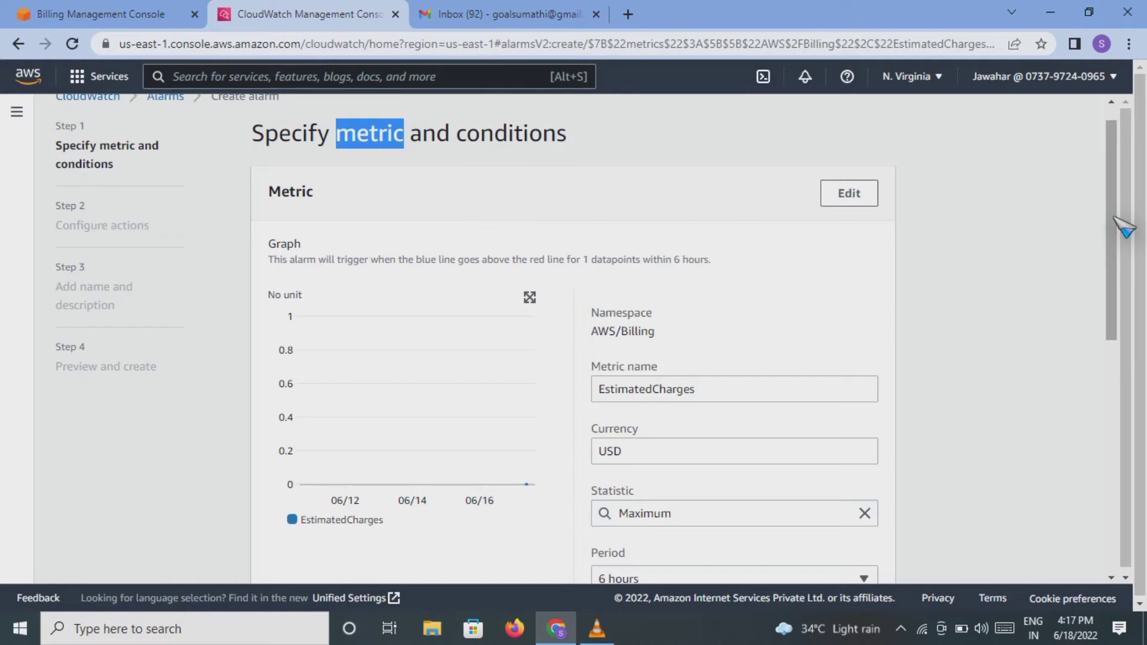
pyautogui.moveTo(1114, 218); pyautogui.dragTo(1119, 223)
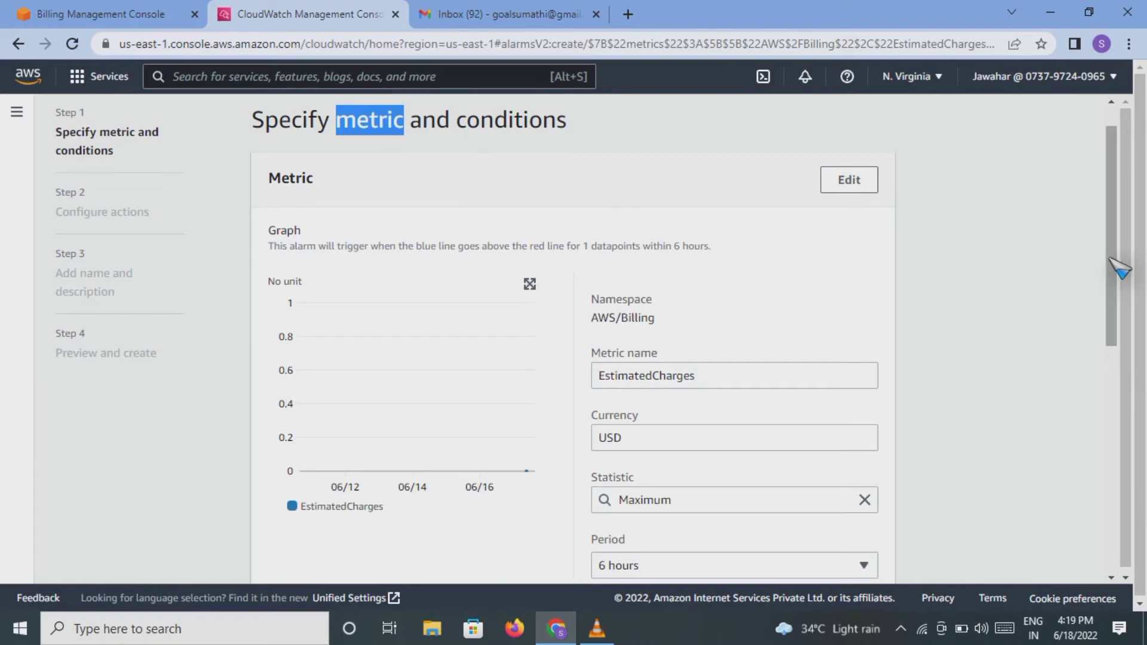
pyautogui.moveTo(1109, 258); pyautogui.dragTo(1113, 288)
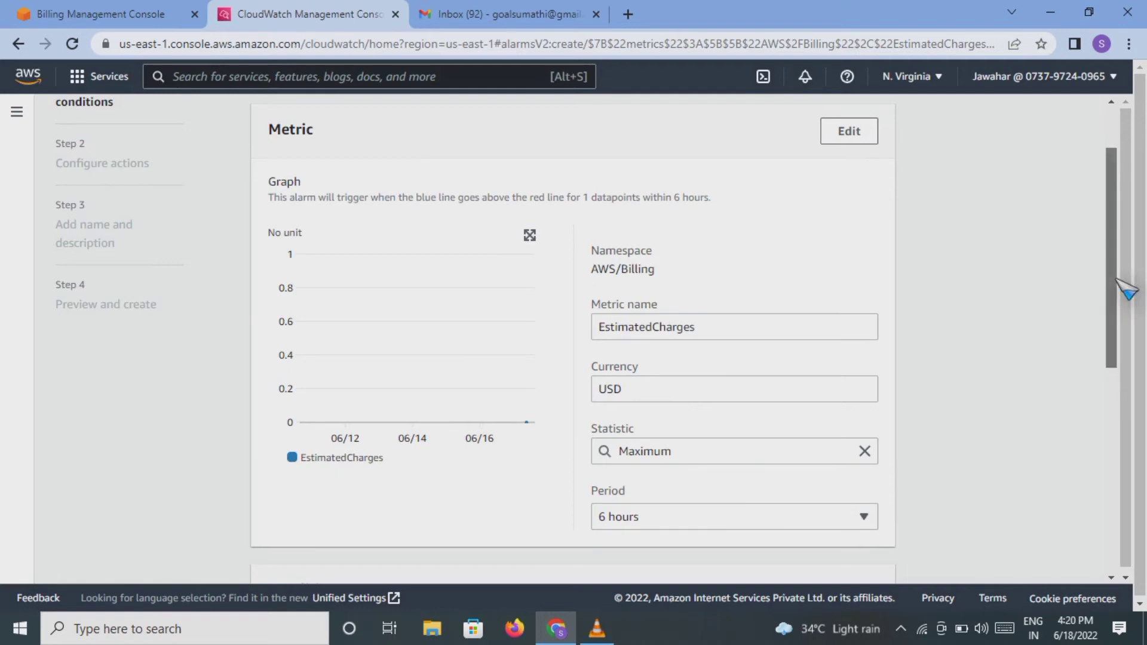
pyautogui.moveTo(1111, 302); pyautogui.dragTo(1109, 322)
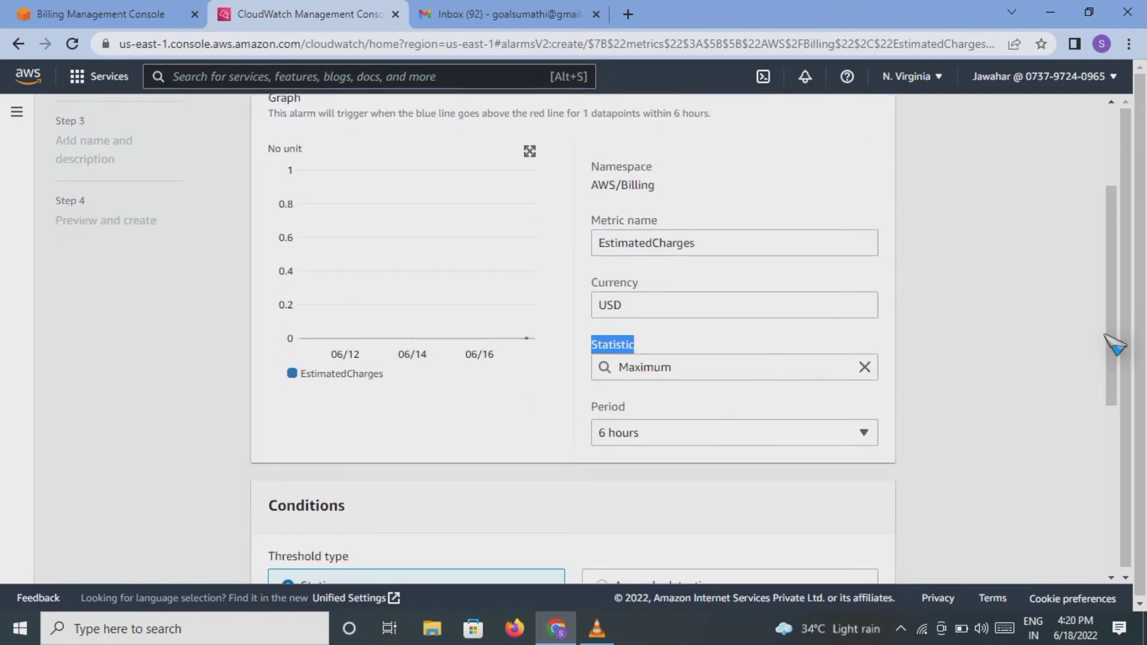
pyautogui.click(875, 429)
pyautogui.click(874, 428)
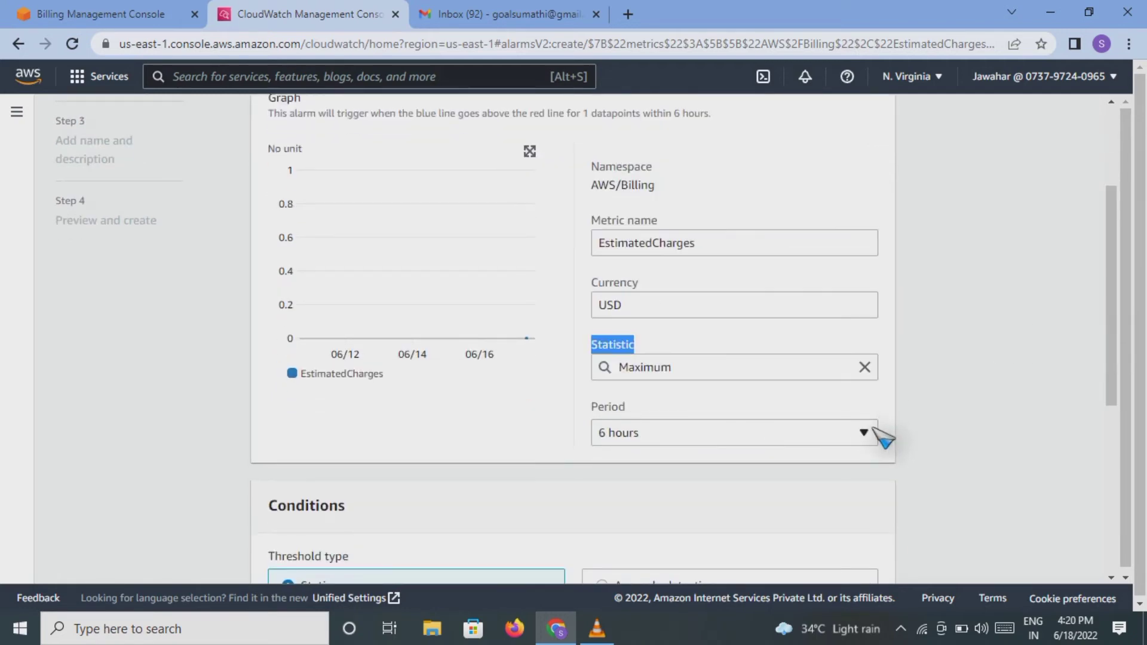
pyautogui.moveTo(1112, 240); pyautogui.dragTo(1111, 404)
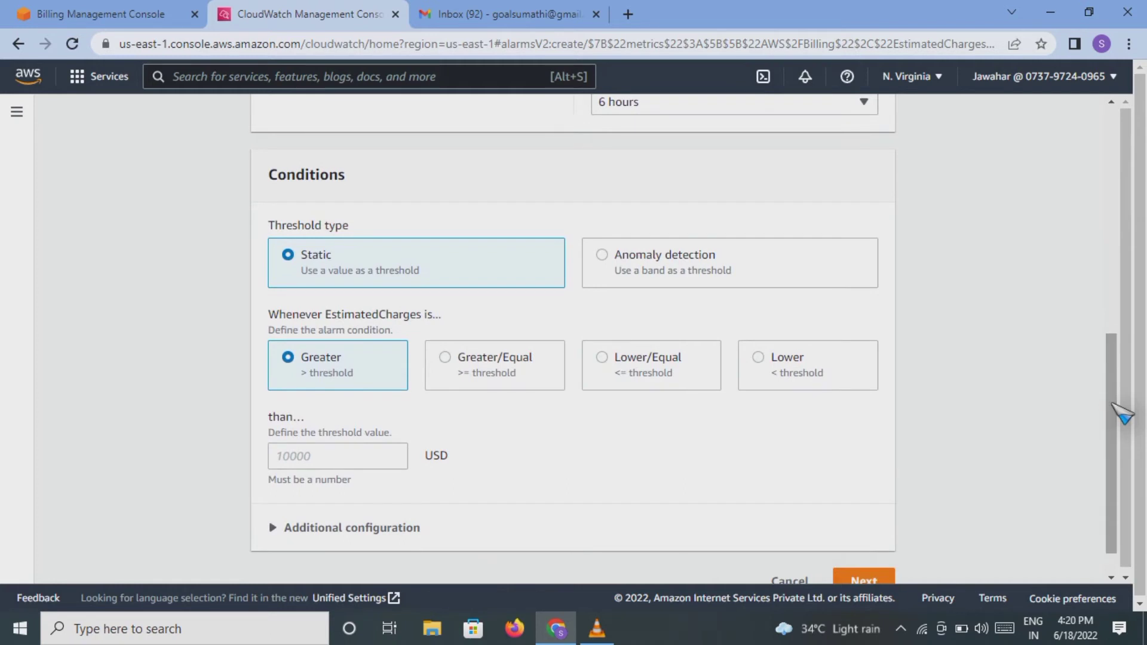
# Step: Set the static alarm condition to Greater/Equal with a threshold of 5 USD
pyautogui.moveTo(1112, 404); pyautogui.dragTo(1112, 437)
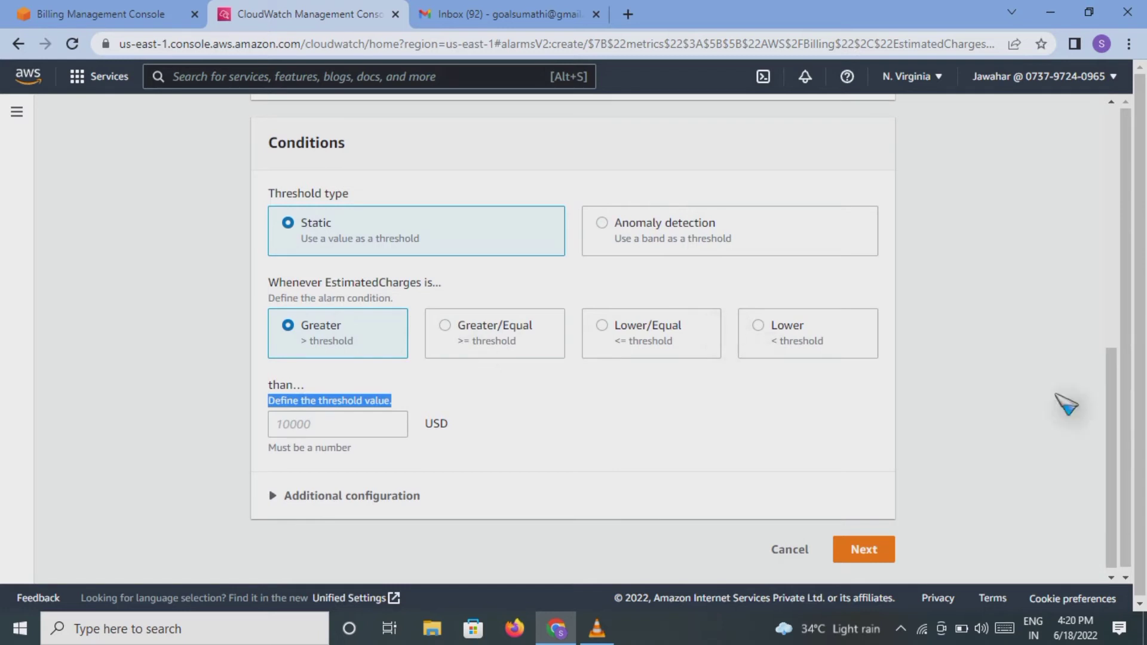
pyautogui.scroll(-1, 1119, 409)
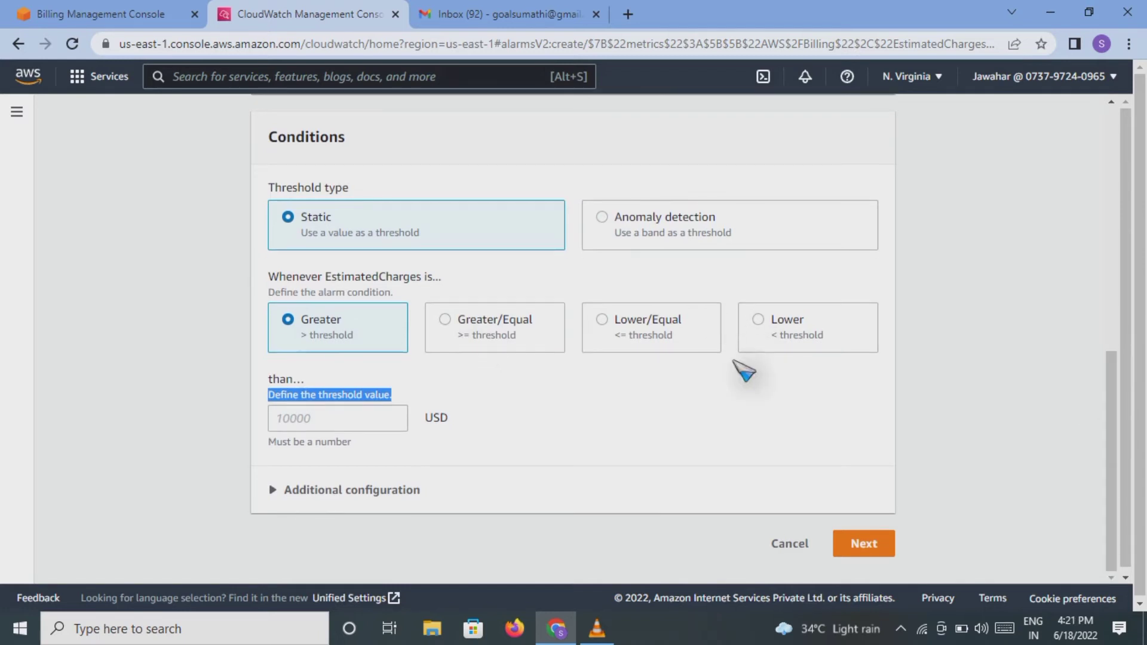
pyautogui.click(316, 421)
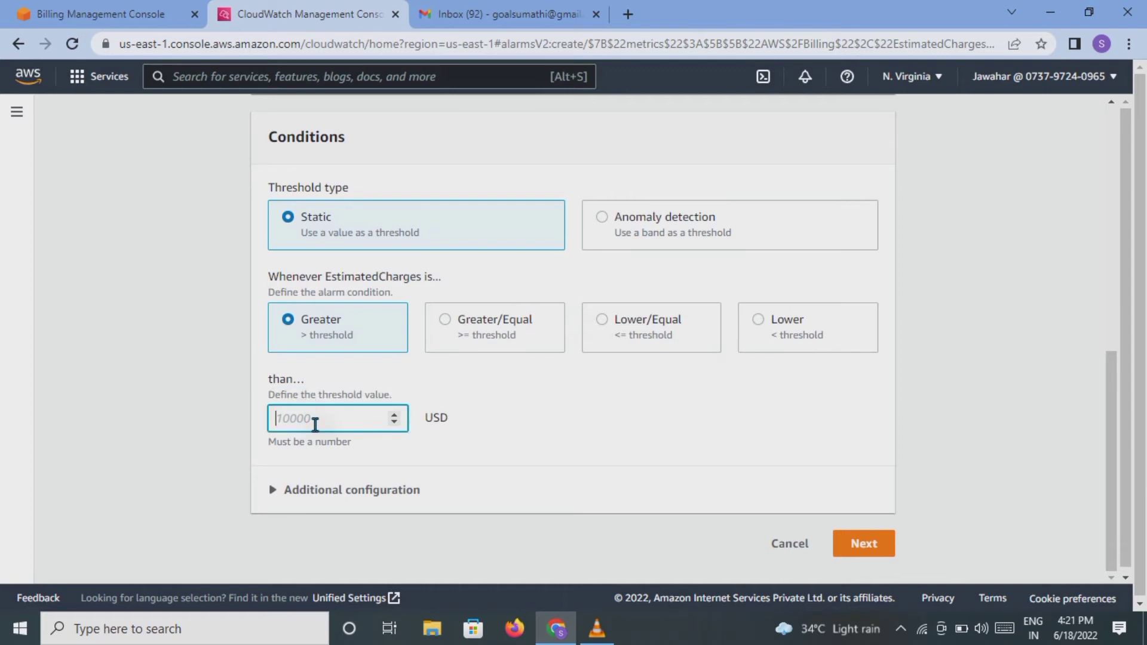
pyautogui.click(446, 322)
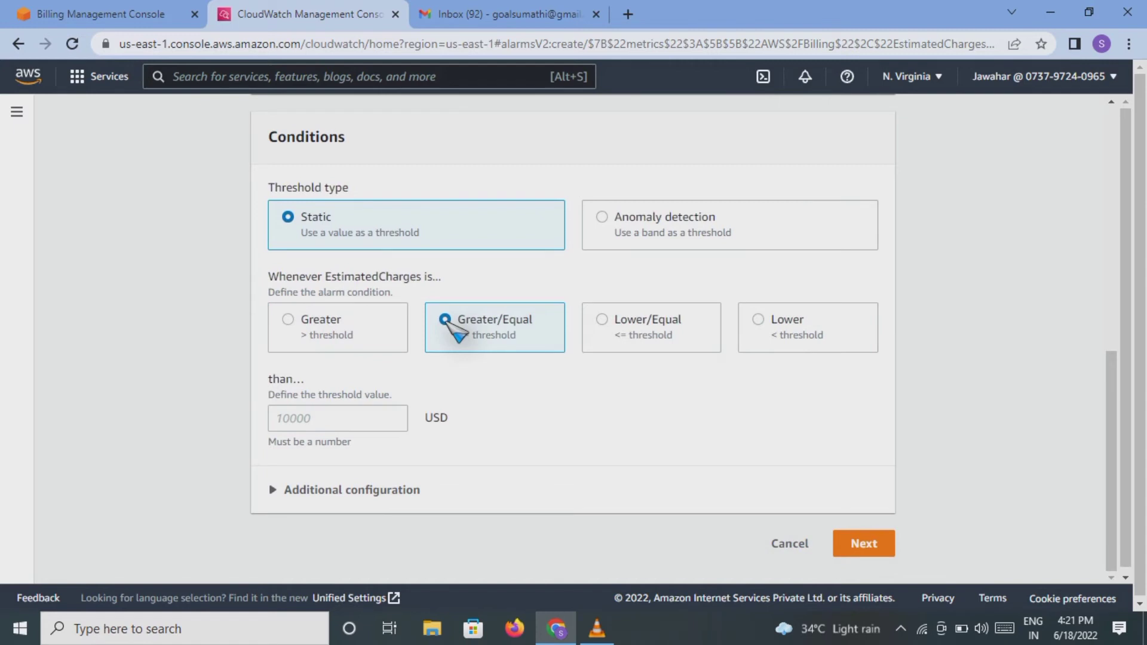
pyautogui.click(337, 421)
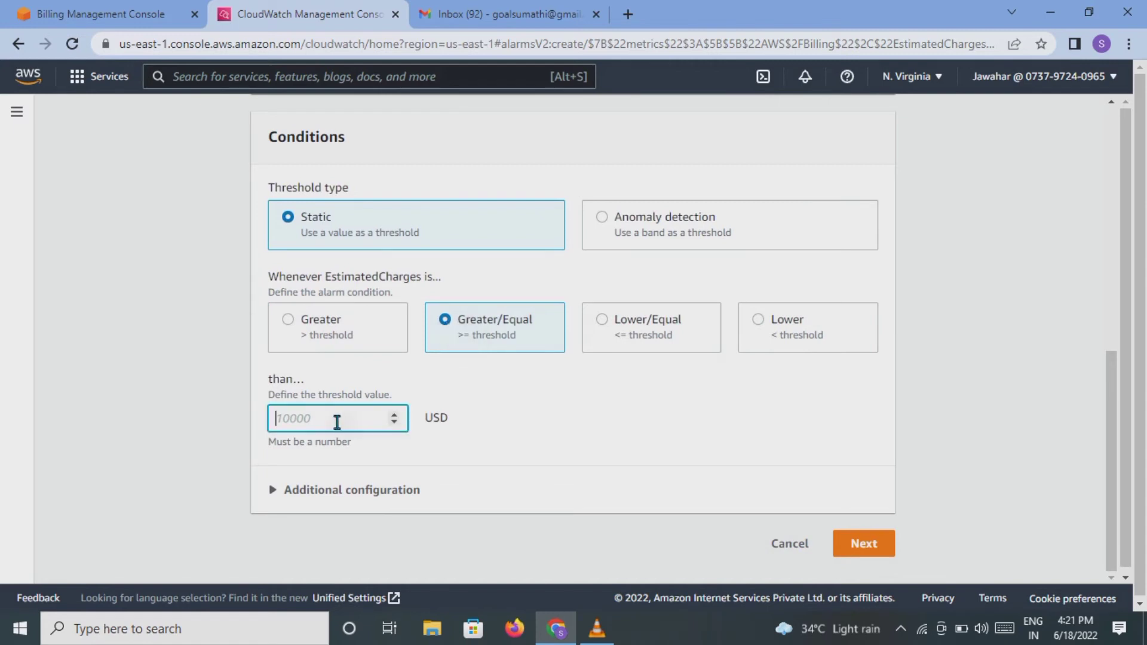
pyautogui.write('2')
pyautogui.press('BackSpace')
pyautogui.write('5')
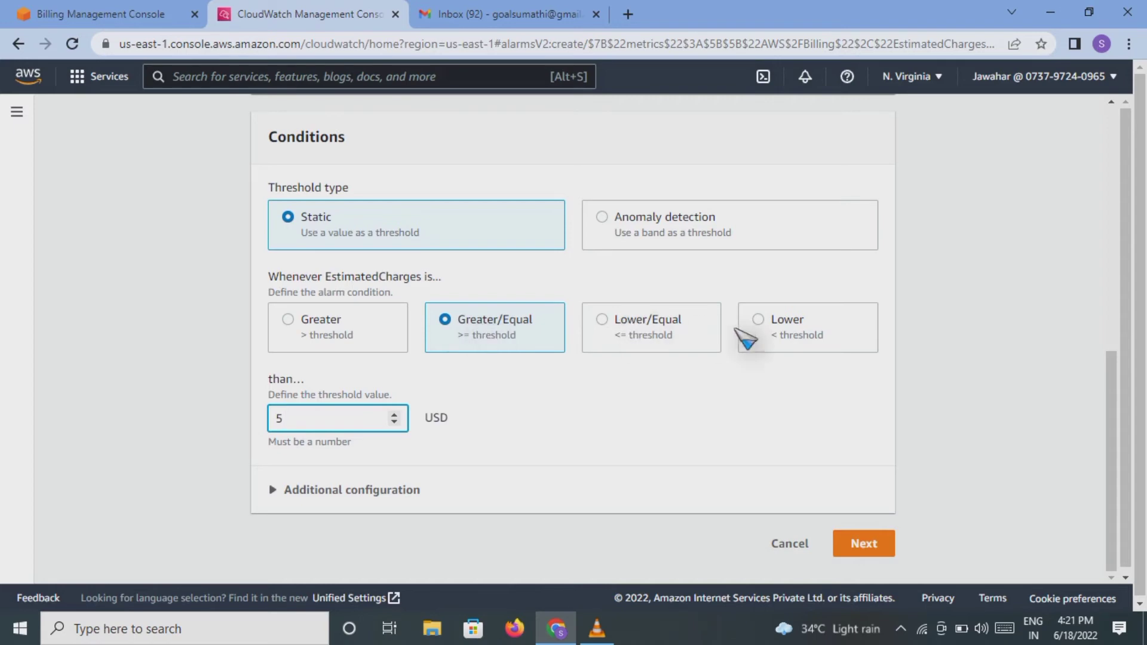
pyautogui.scroll(2, 1112, 375)
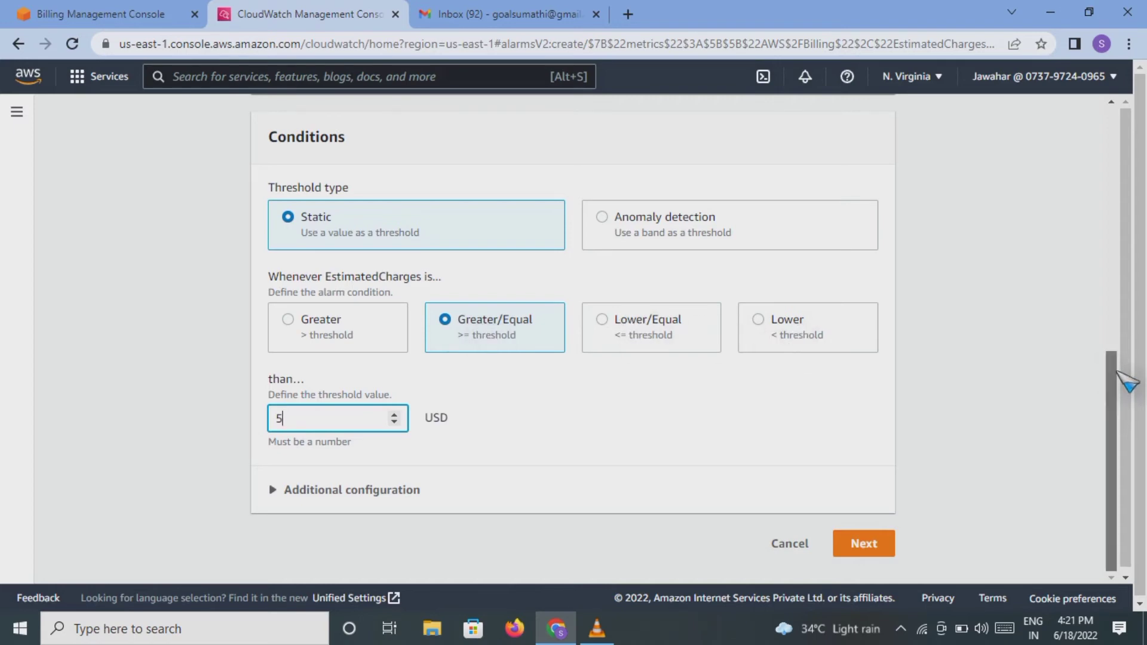
pyautogui.scroll(-2, 1131, 346)
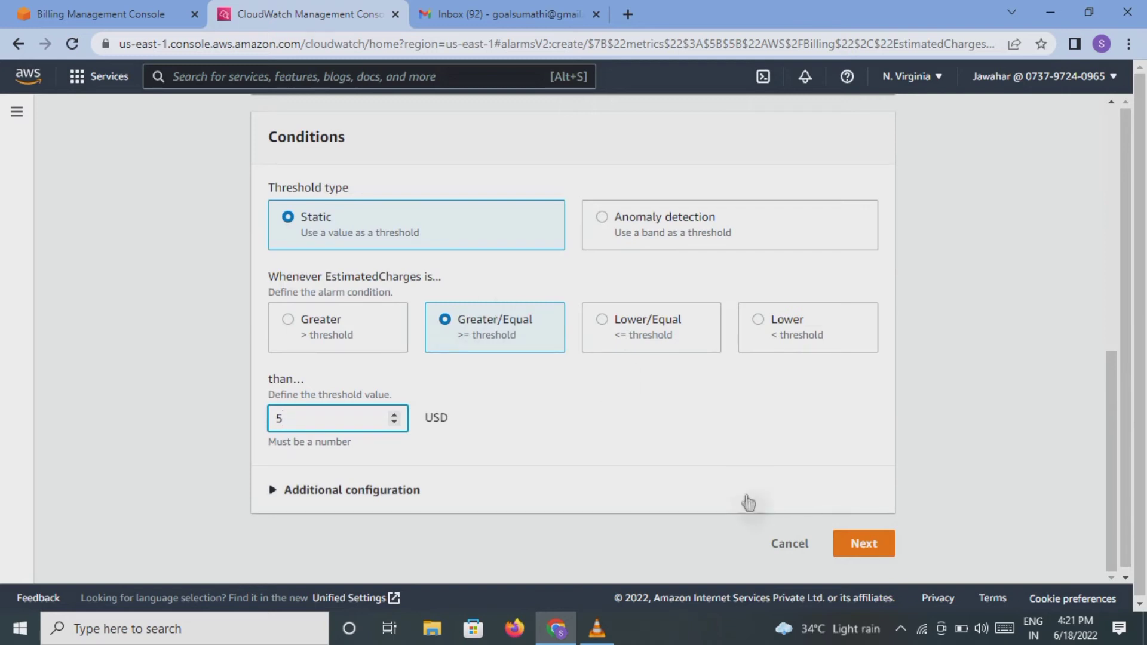
# Step: Move to Configure actions and choose Create new topic for the In alarm notification
pyautogui.click(860, 545)
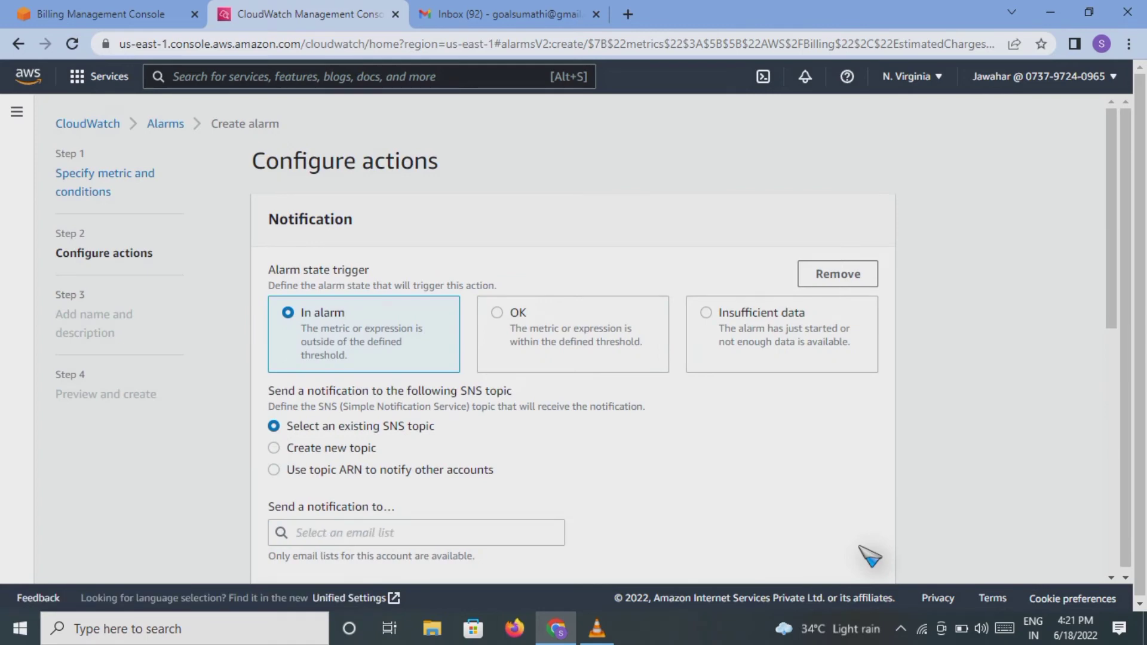
pyautogui.moveTo(1111, 291); pyautogui.dragTo(1111, 302)
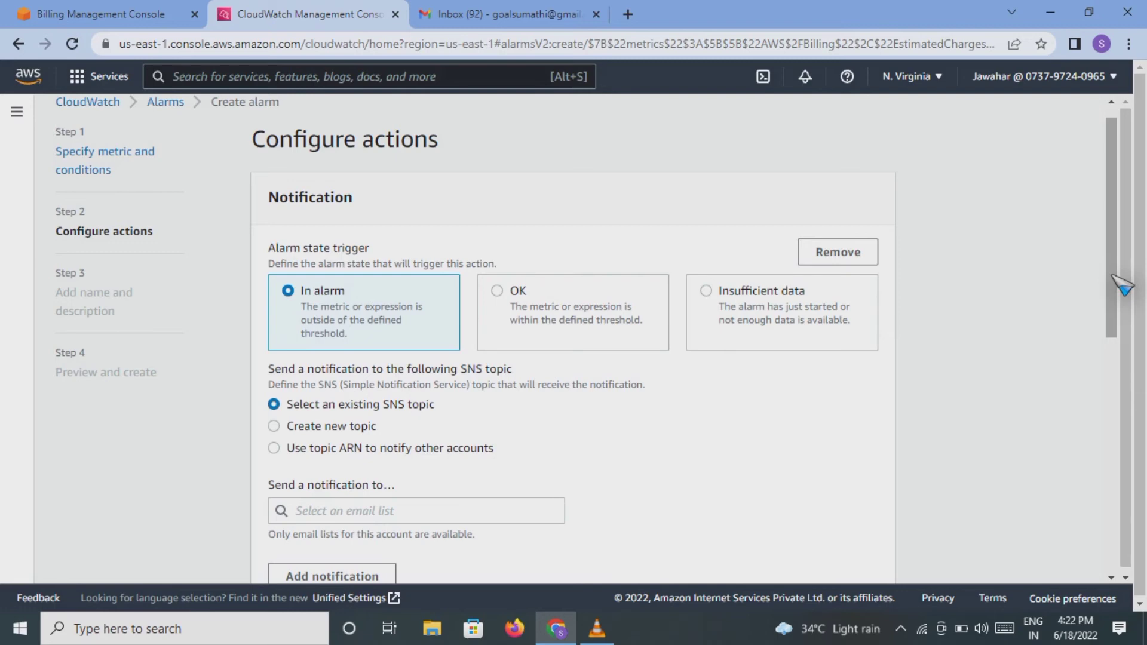
pyautogui.moveTo(1113, 276); pyautogui.dragTo(1113, 308)
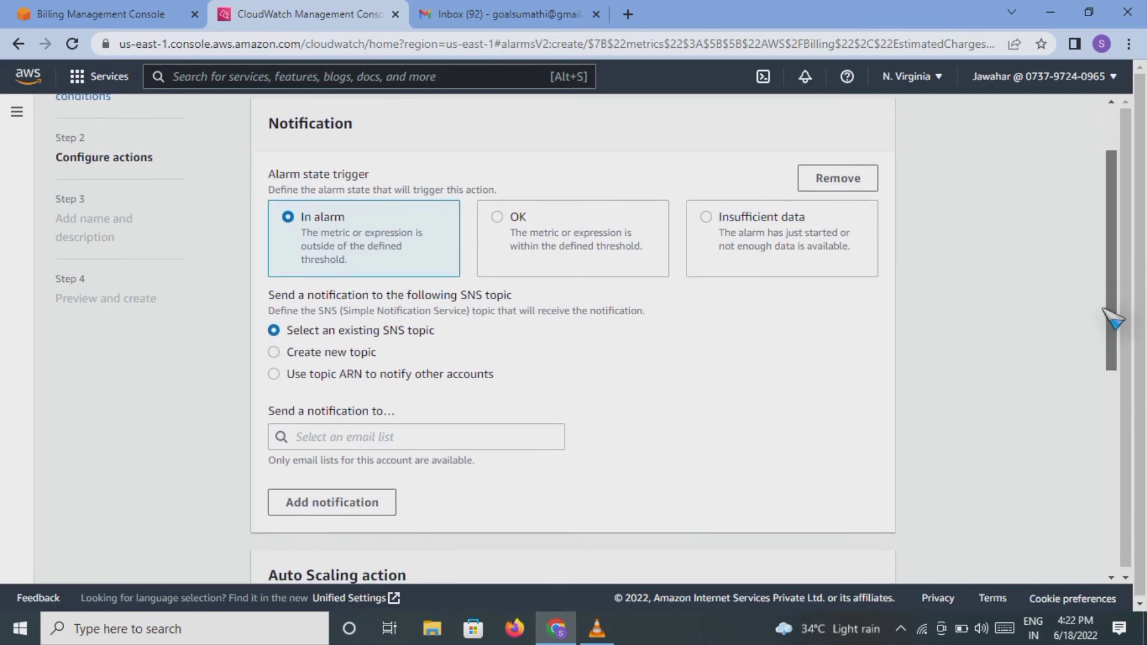
pyautogui.click(328, 353)
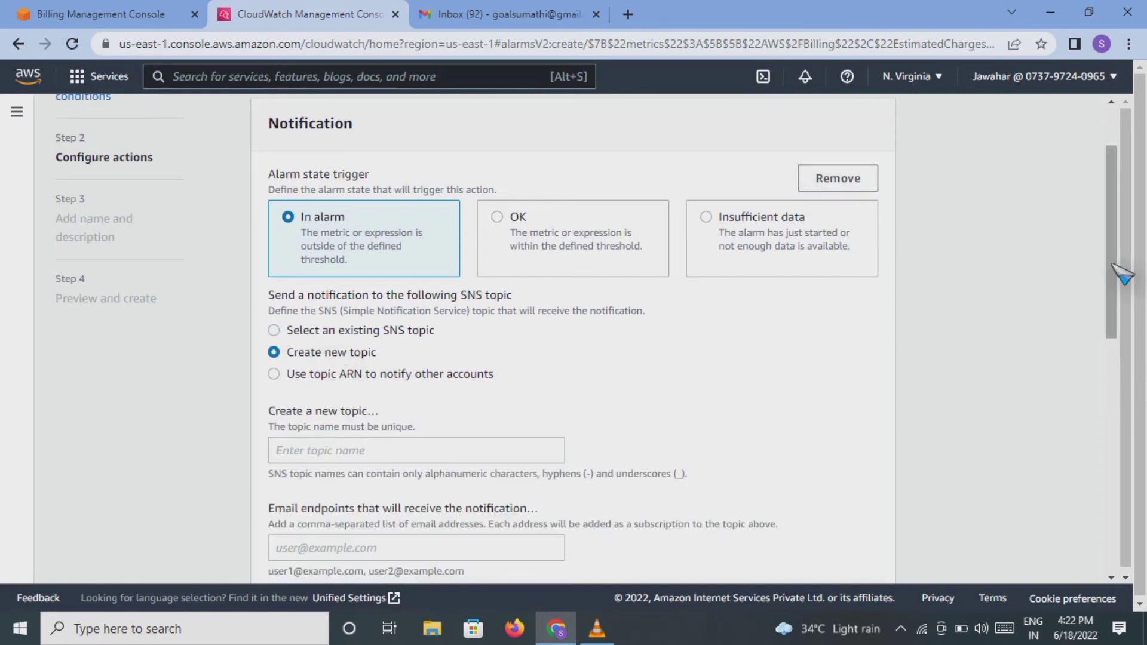
pyautogui.moveTo(1122, 273); pyautogui.dragTo(1114, 303)
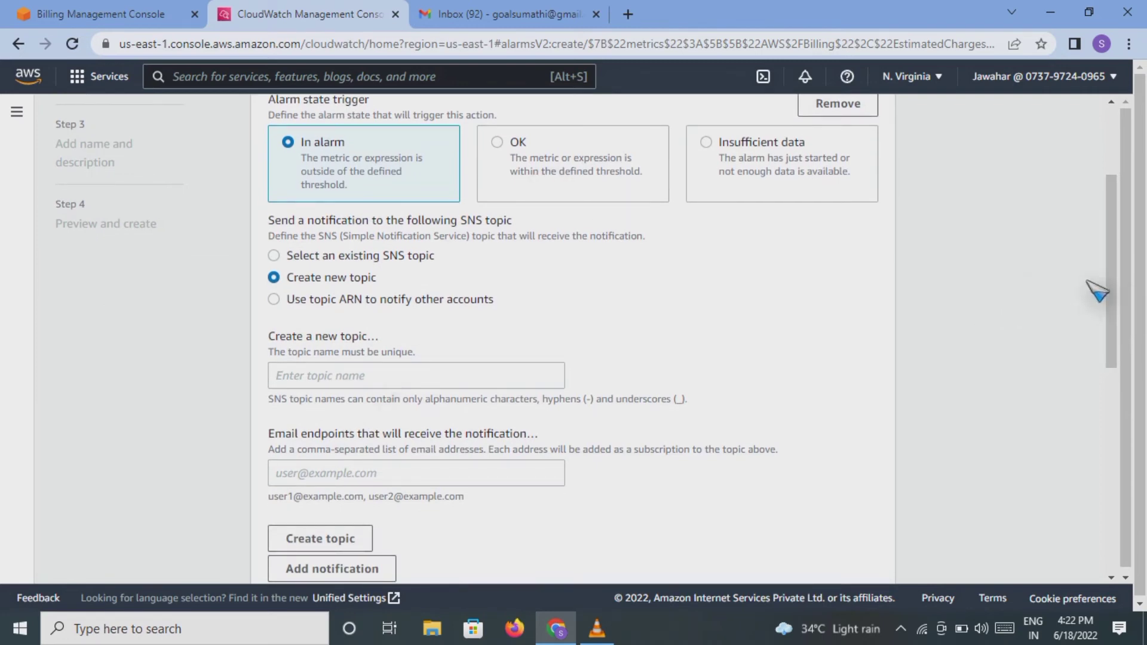
pyautogui.moveTo(1115, 296); pyautogui.dragTo(1107, 319)
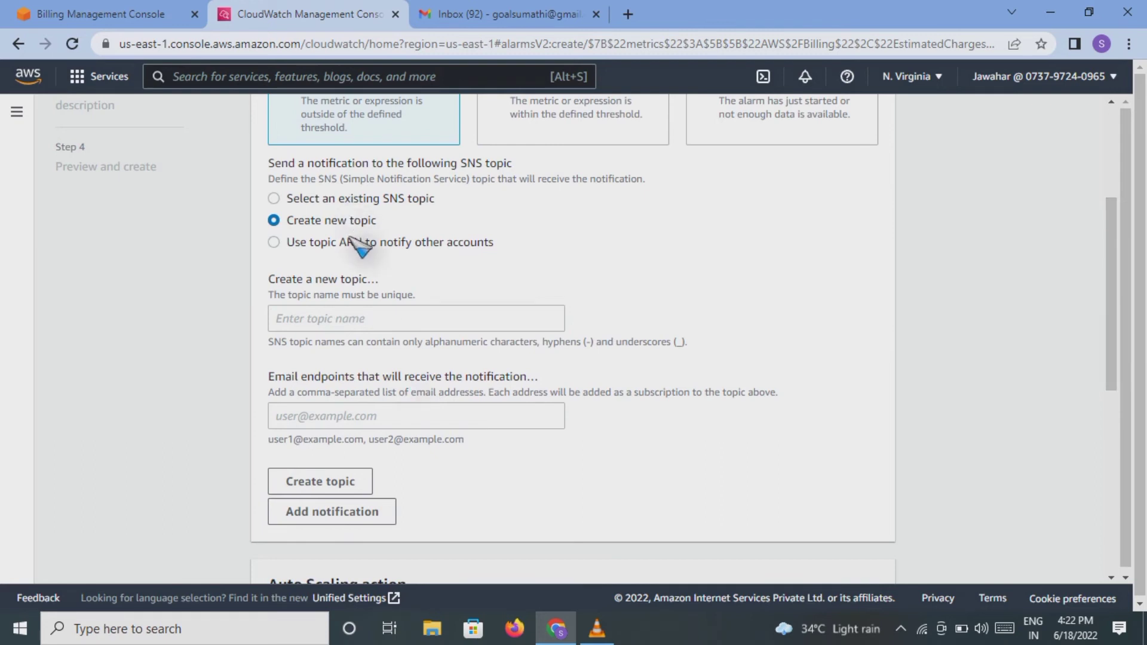
# Step: Create SNS topic My_AWS_Billing1 with the account's Gmail address as its email endpoint
pyautogui.click(339, 315)
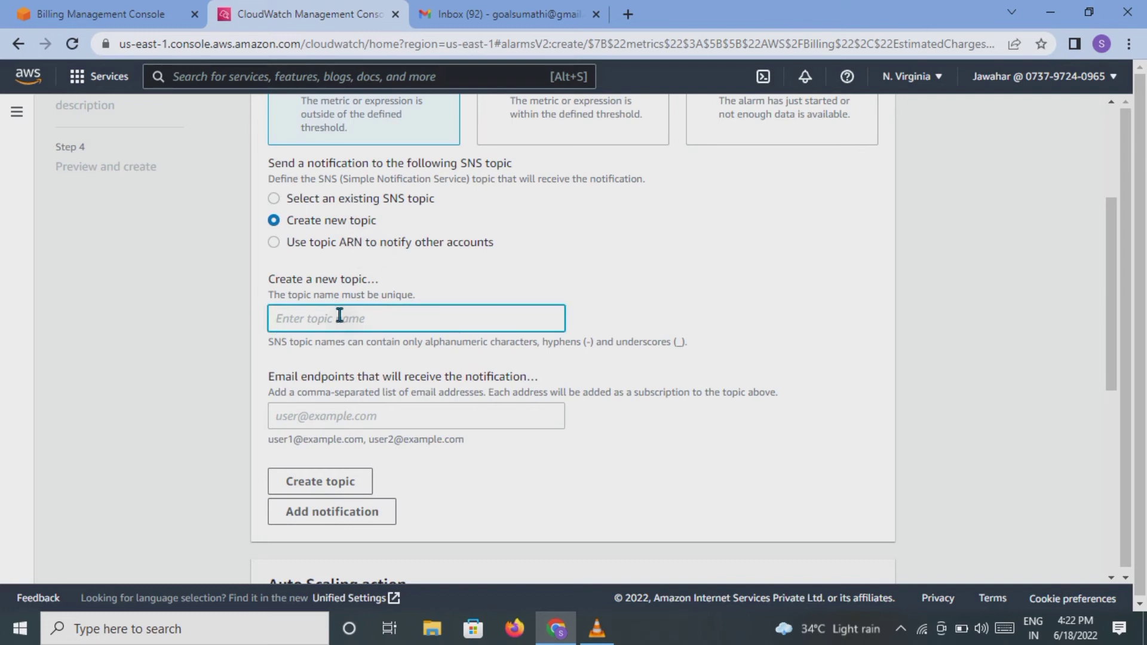
pyautogui.write('My_AWS_Billing')
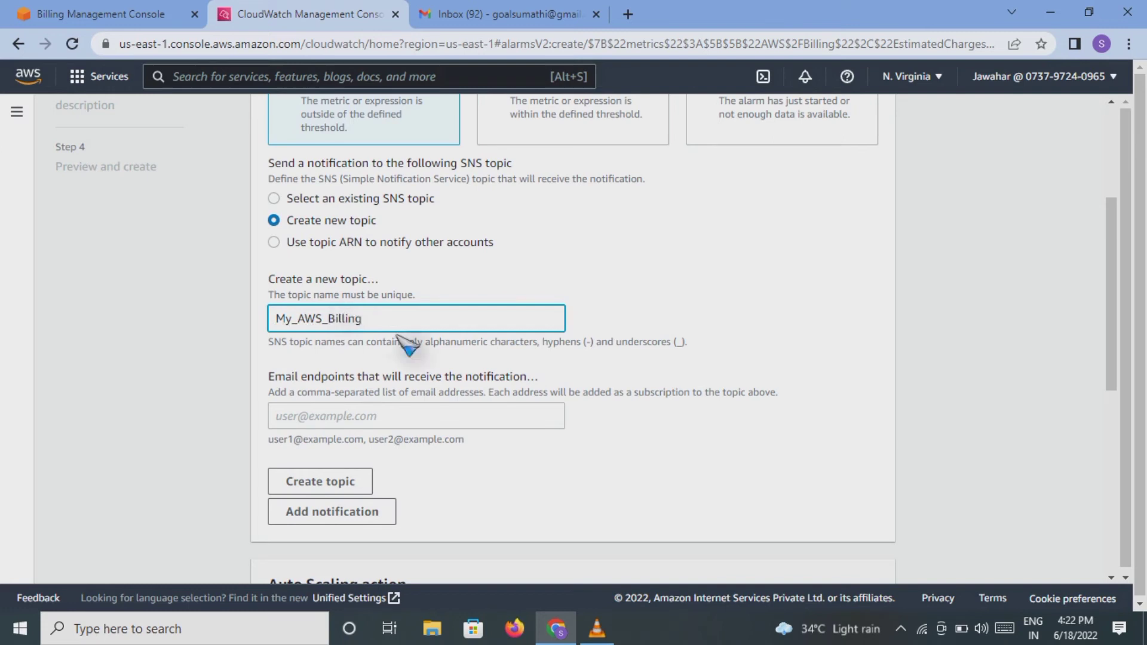
pyautogui.click(347, 415)
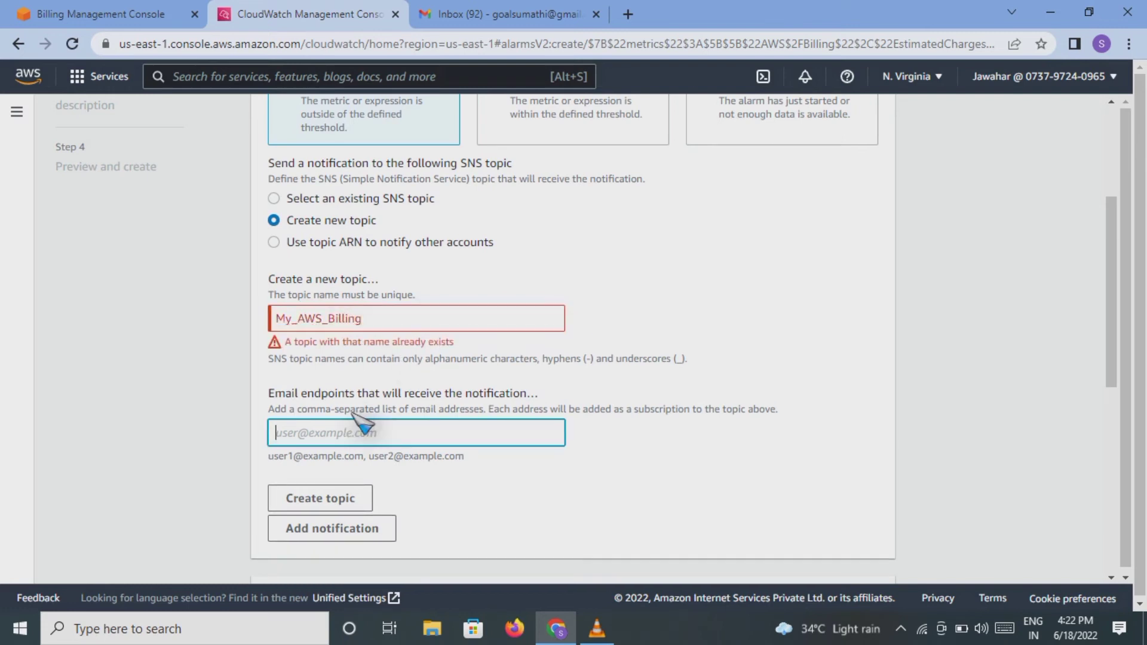
pyautogui.click(375, 317)
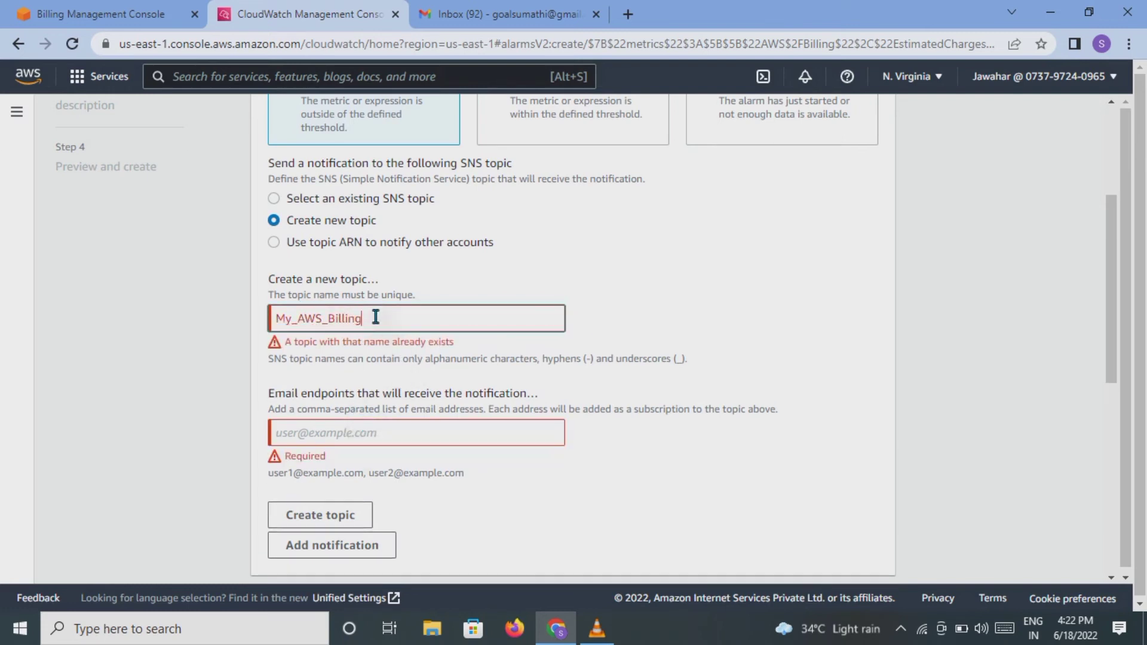
pyautogui.click(338, 429)
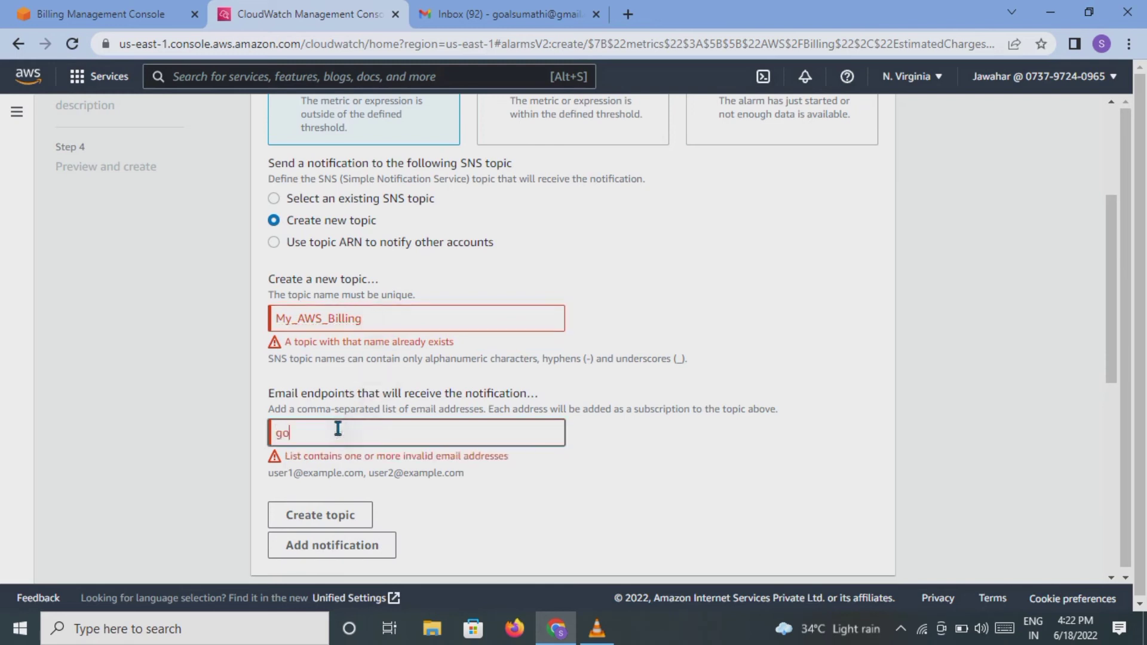
pyautogui.click(375, 319)
pyautogui.write('1')
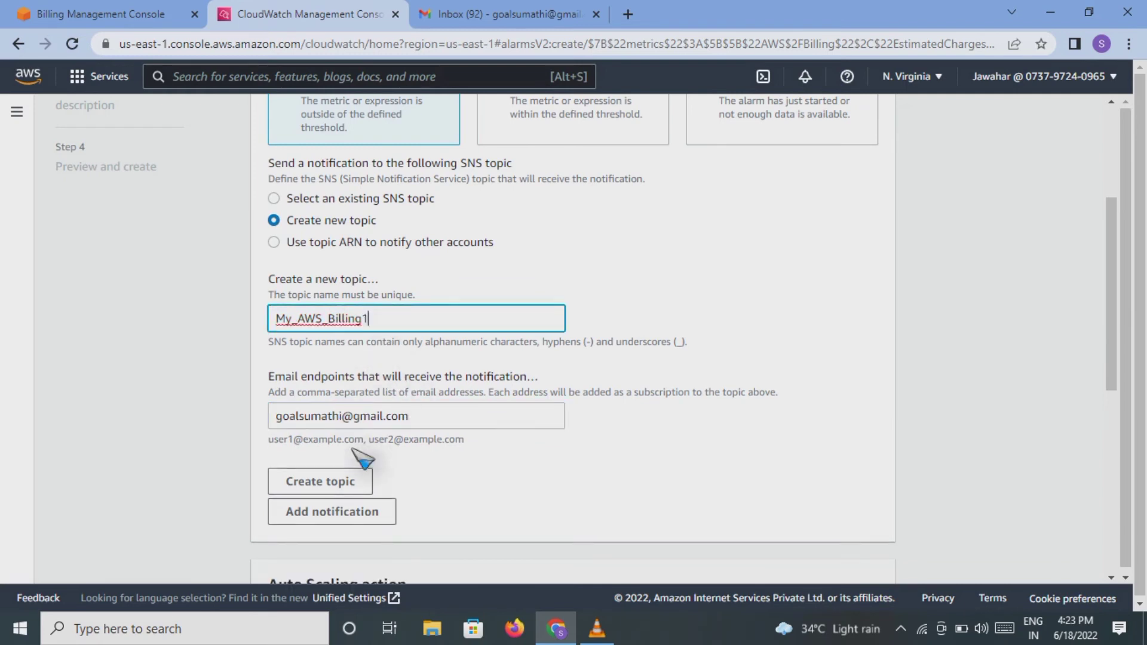
pyautogui.click(426, 422)
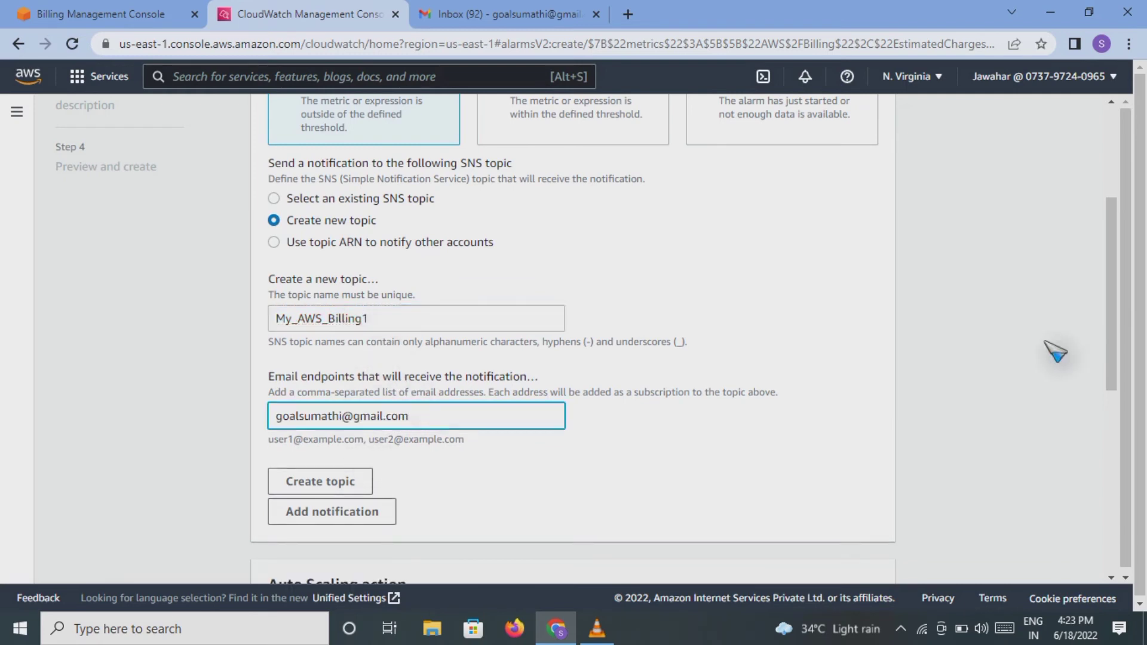
pyautogui.moveTo(1114, 333); pyautogui.dragTo(1114, 382)
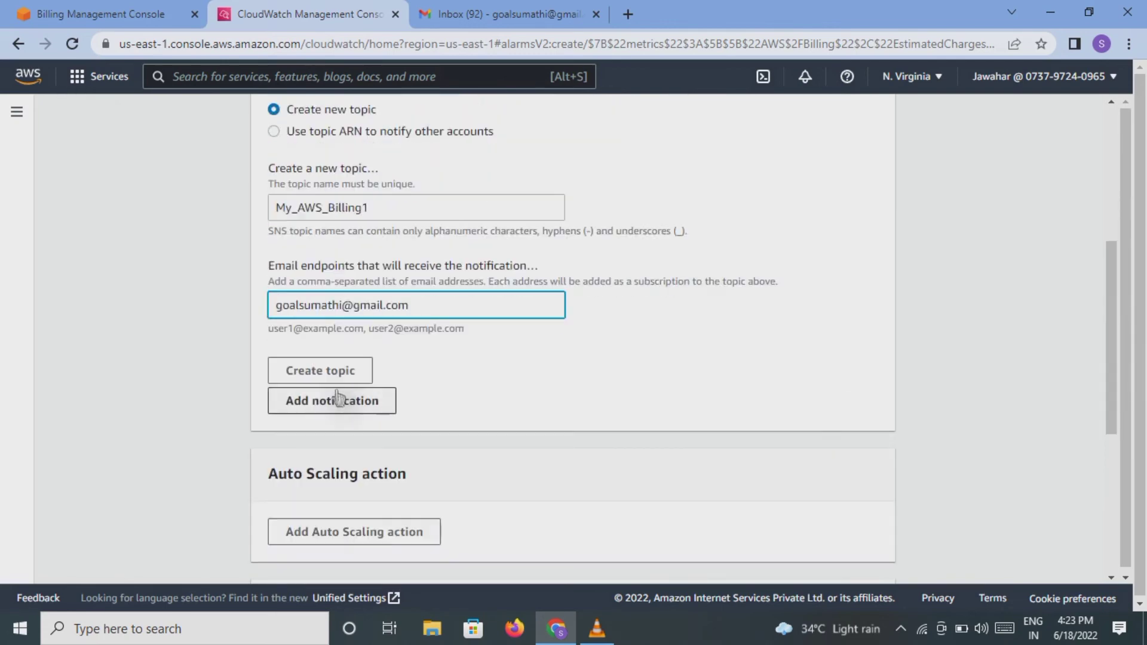
pyautogui.click(314, 371)
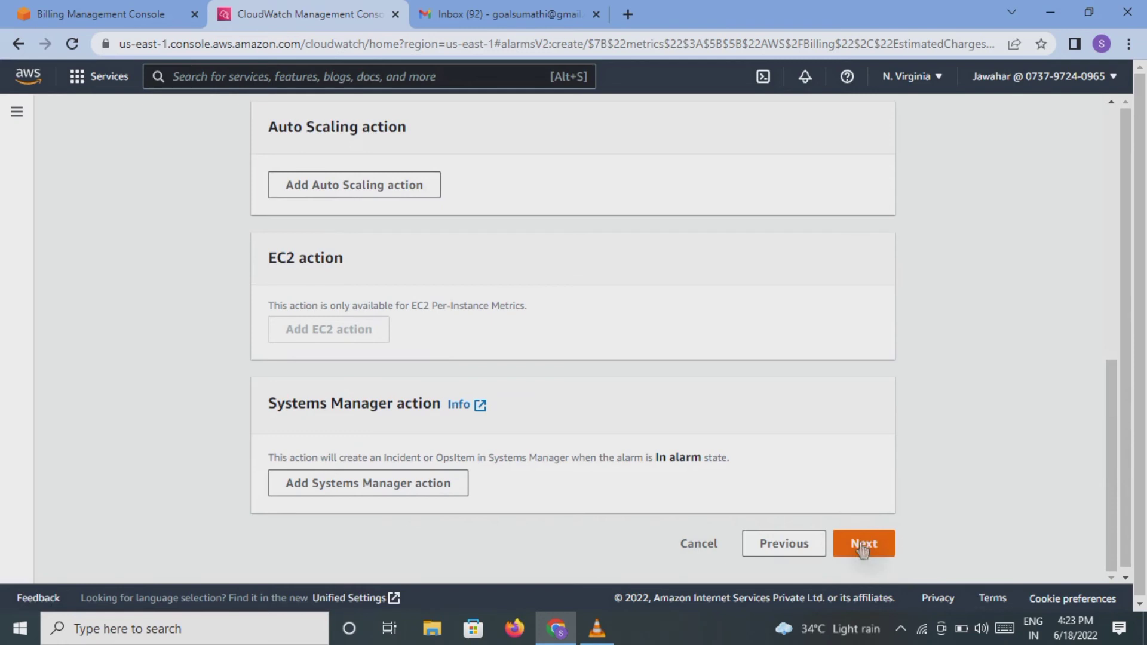
# Step: Name the alarm Billing-Alarm, paste the same text as its description, and continue to preview
pyautogui.click(862, 545)
pyautogui.click(464, 308)
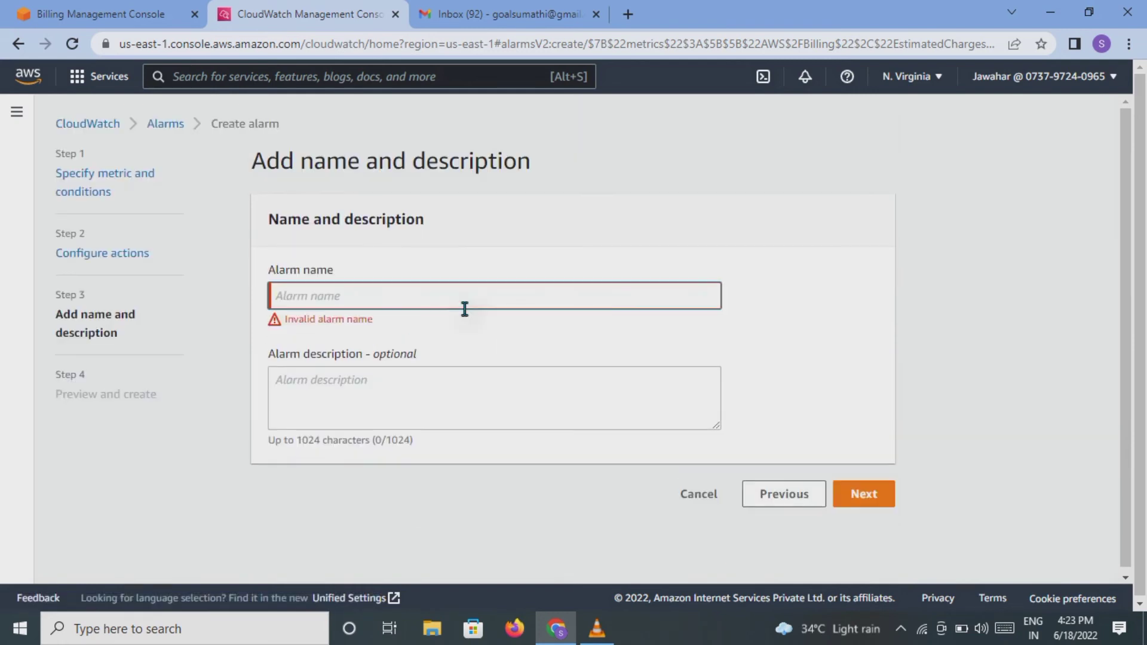
pyautogui.write('Billing-A')
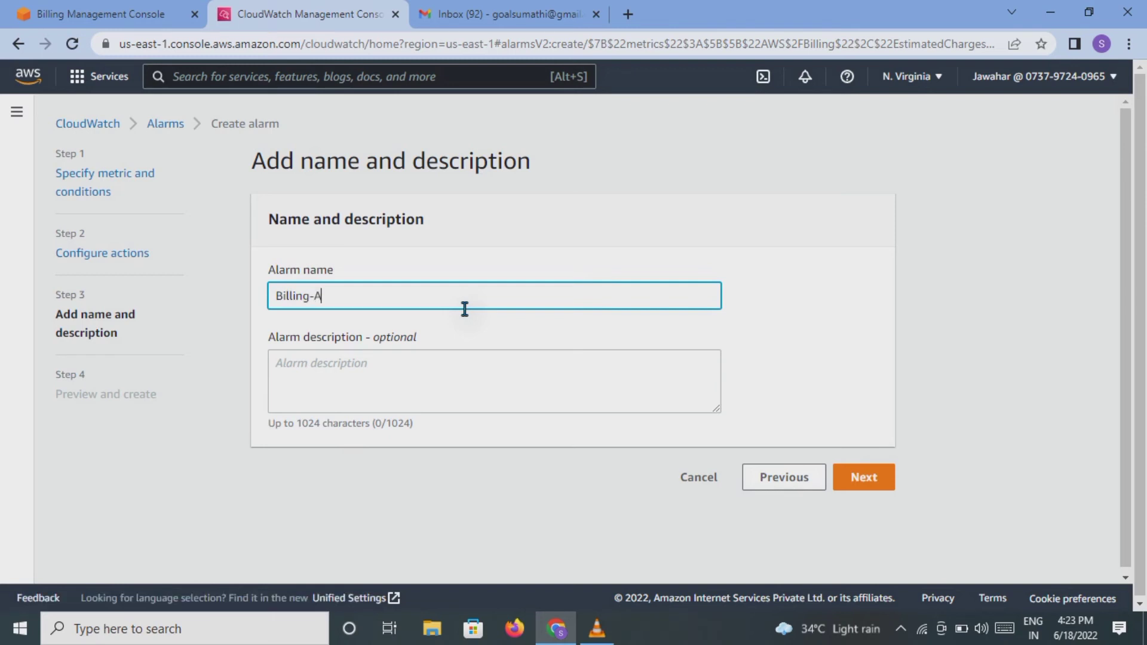
pyautogui.write('larm')
pyautogui.moveTo(347, 295); pyautogui.dragTo(273, 297)
pyautogui.hotkey('ctrl', 'c')
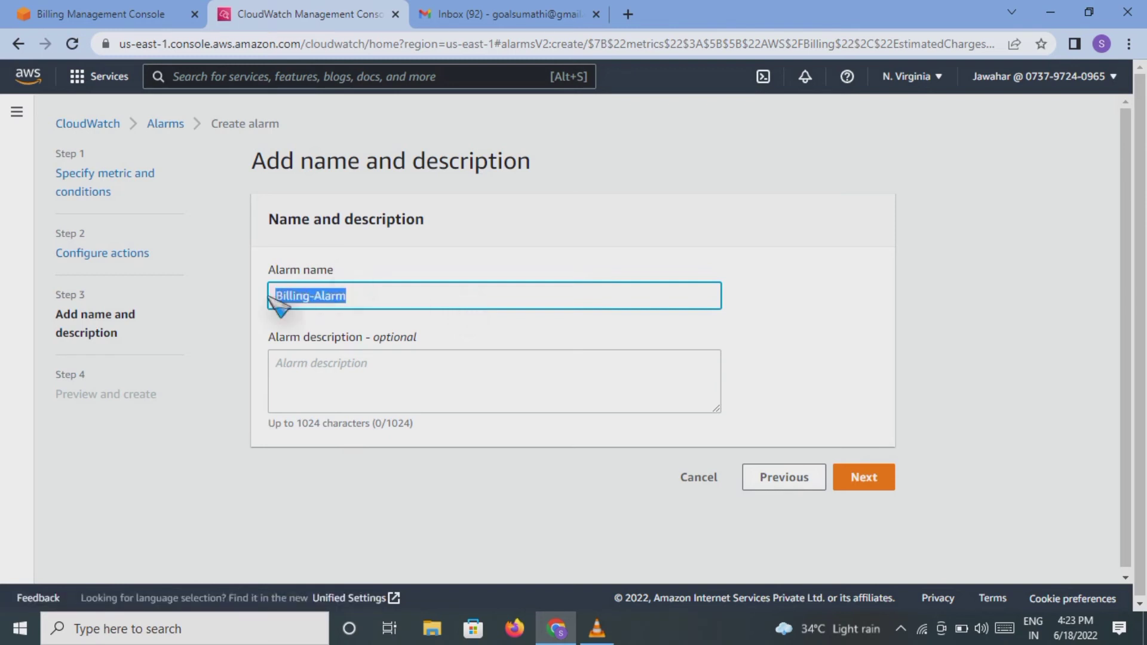
pyautogui.click(298, 356)
pyautogui.hotkey('ctrl', 'v')
pyautogui.click(860, 478)
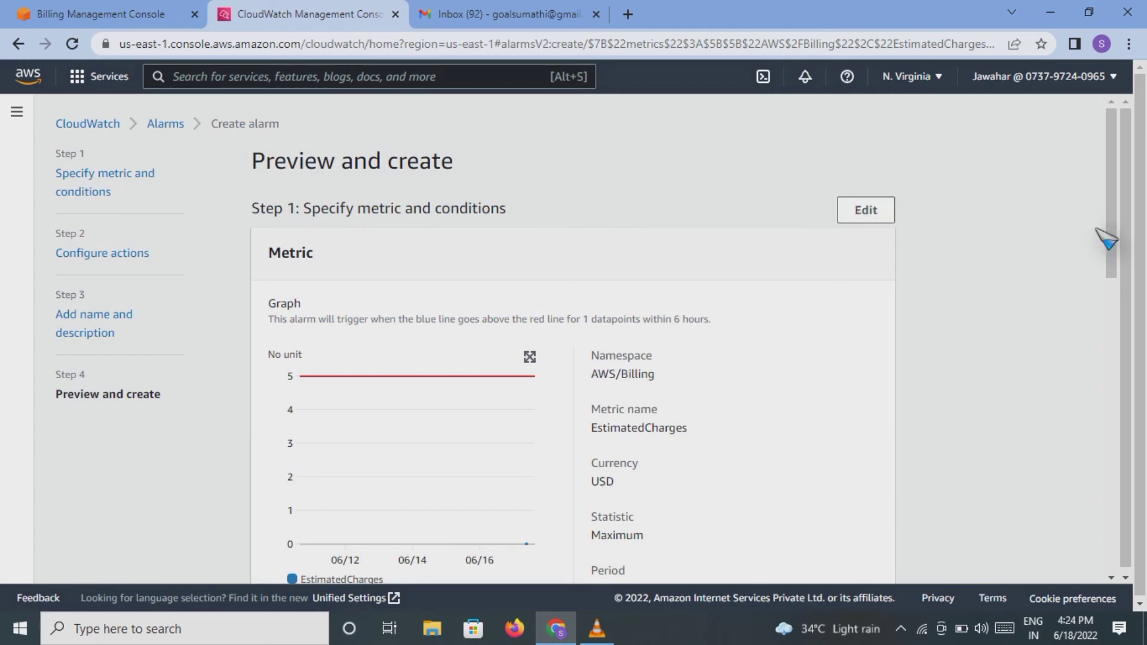
# Step: Review the preview and create Billing-Alarm with condition EstimatedCharges >= 5
pyautogui.moveTo(1112, 225); pyautogui.dragTo(1044, 540)
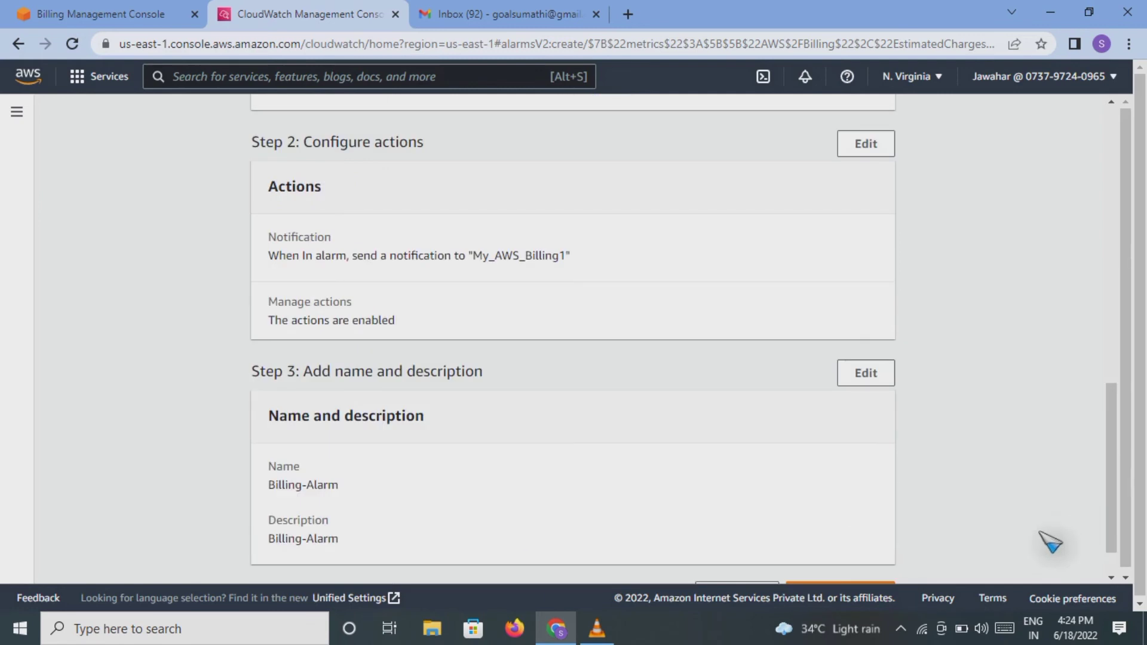
pyautogui.scroll(-1, 1122, 515)
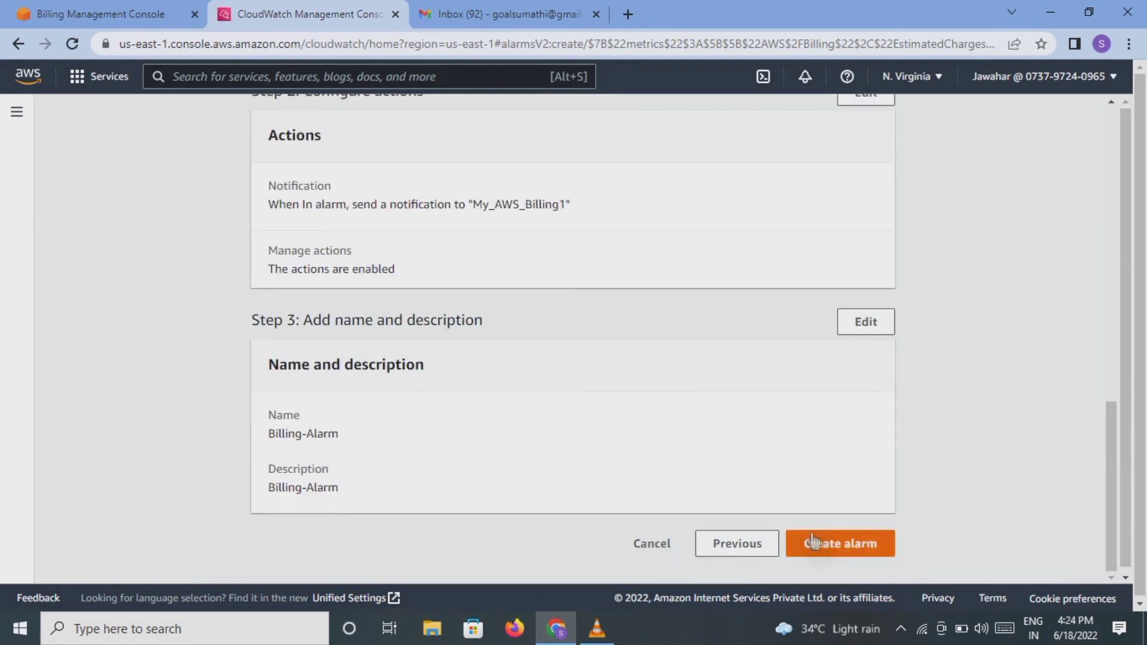
pyautogui.click(810, 542)
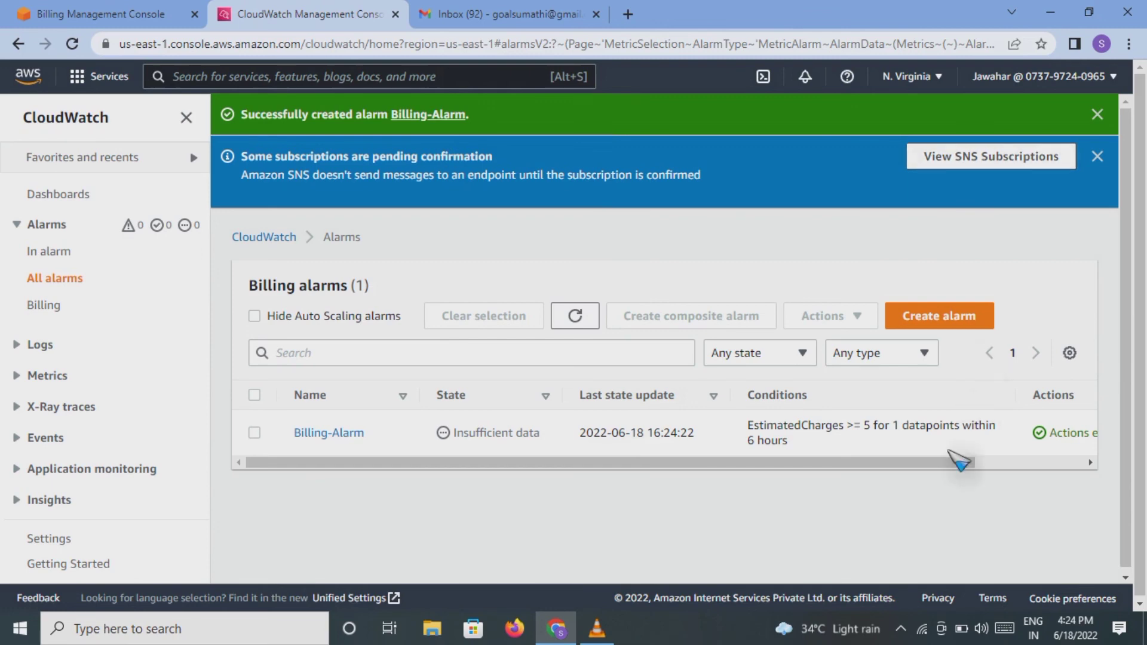
# Step: Check that Billing-Alarm's actions warning is a pending SNS subscription, then move to the Gmail inbox
pyautogui.moveTo(946, 464); pyautogui.dragTo(1044, 472)
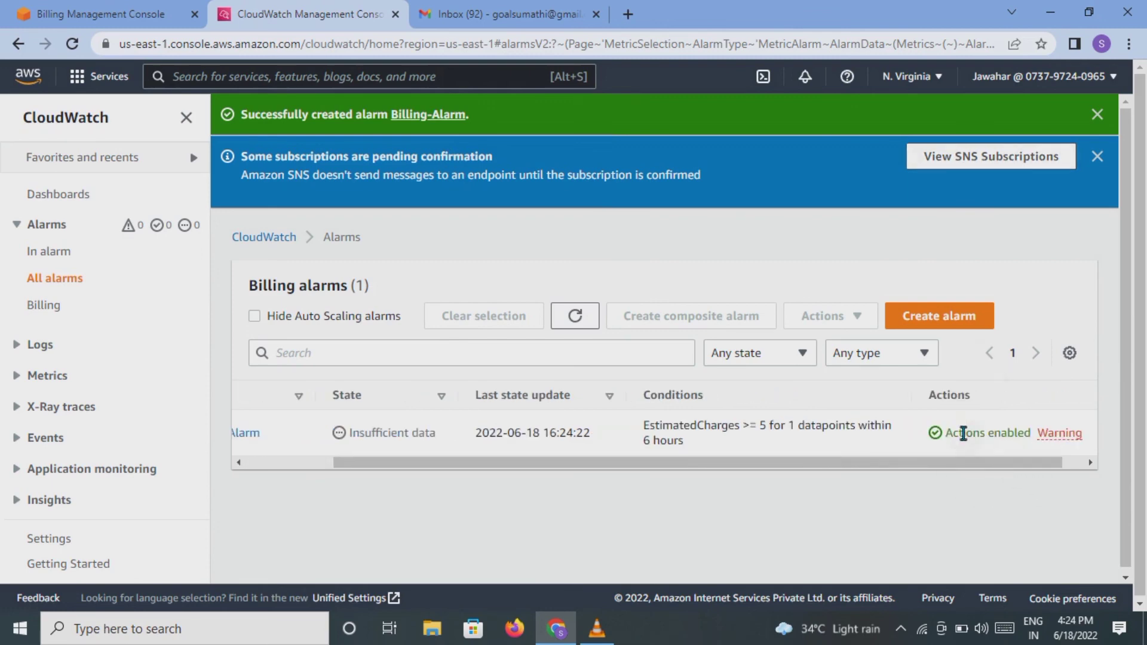
pyautogui.click(1060, 442)
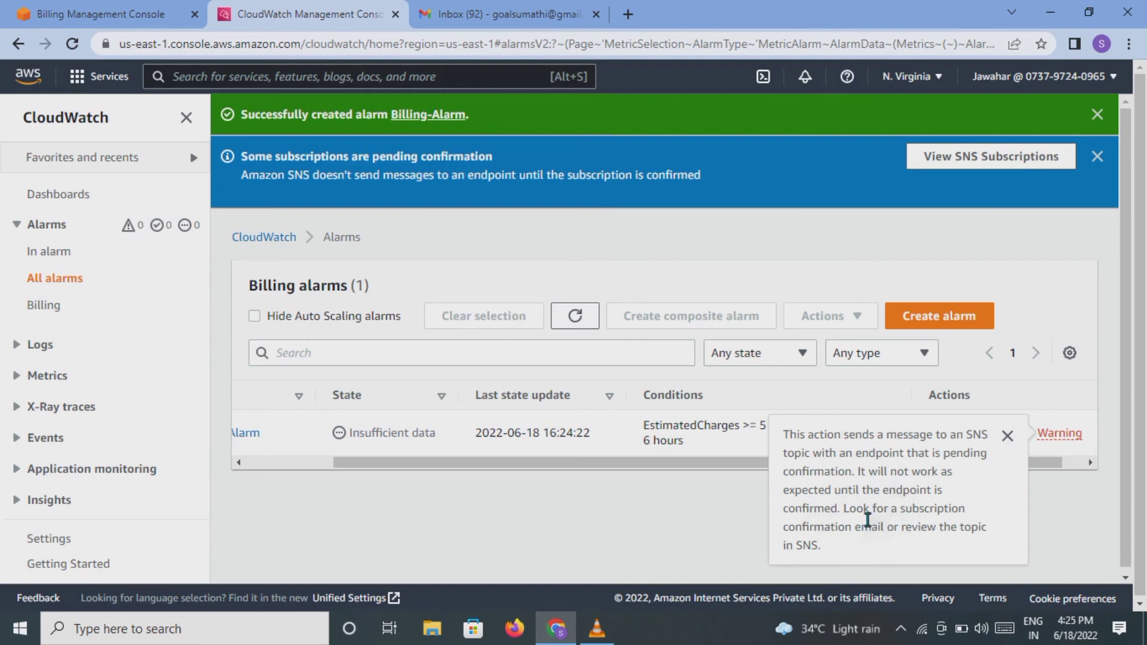
pyautogui.click(714, 505)
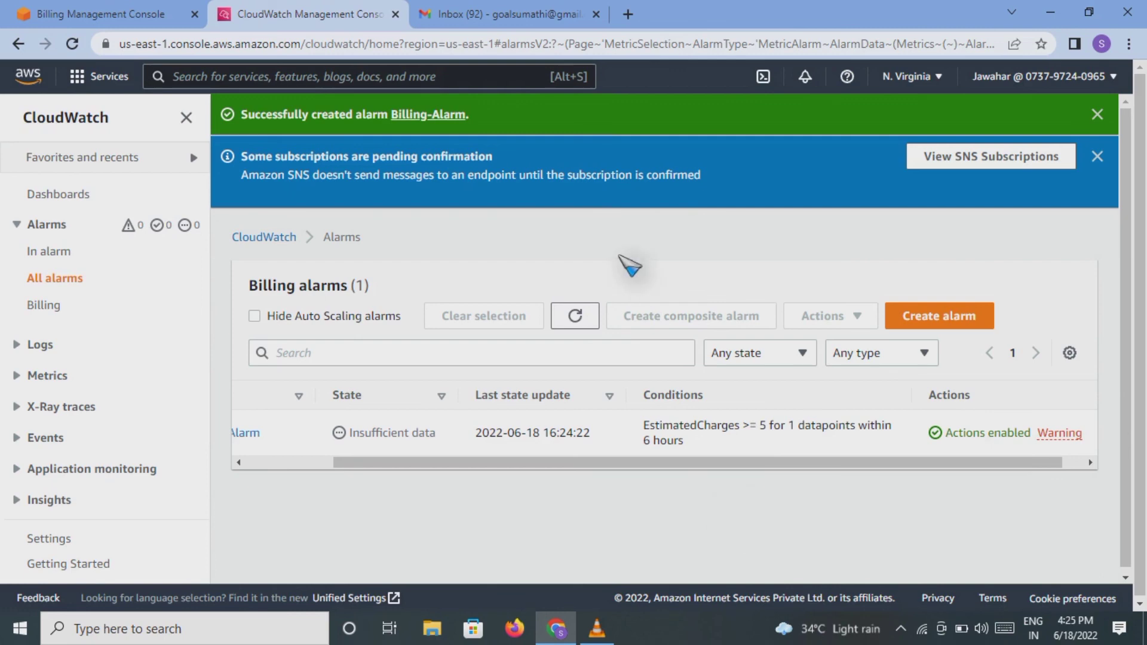
pyautogui.click(491, 11)
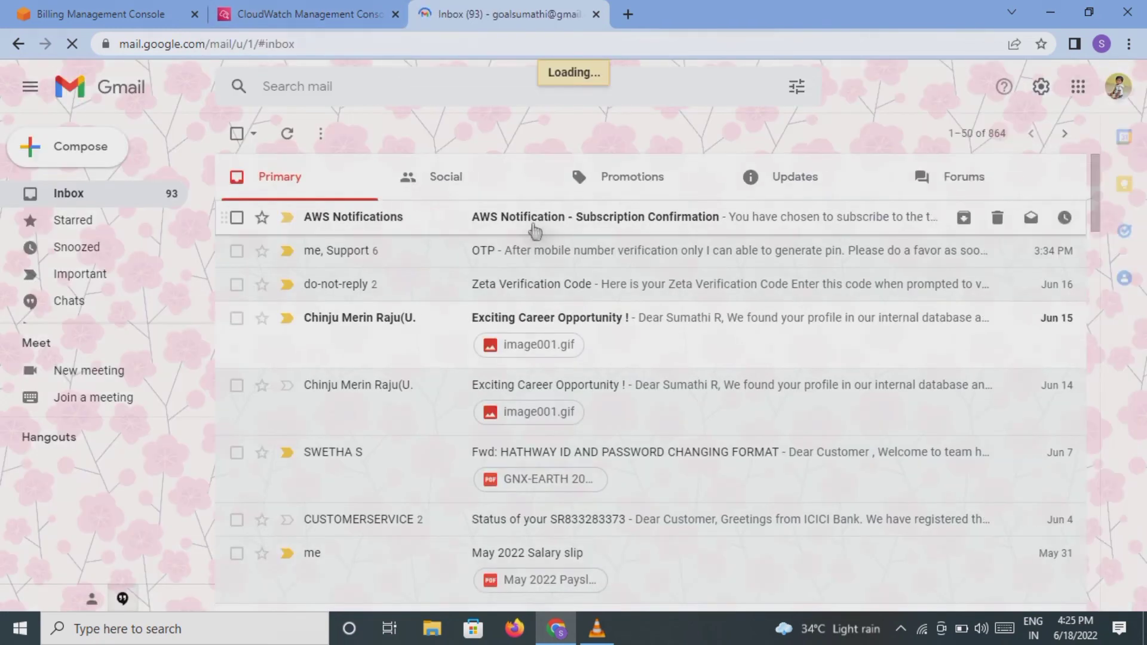
# Step: Open the 'AWS Notification - Subscription Confirmation' email and follow its Confirm subscription link for My_AWS_Billing1
pyautogui.click(533, 227)
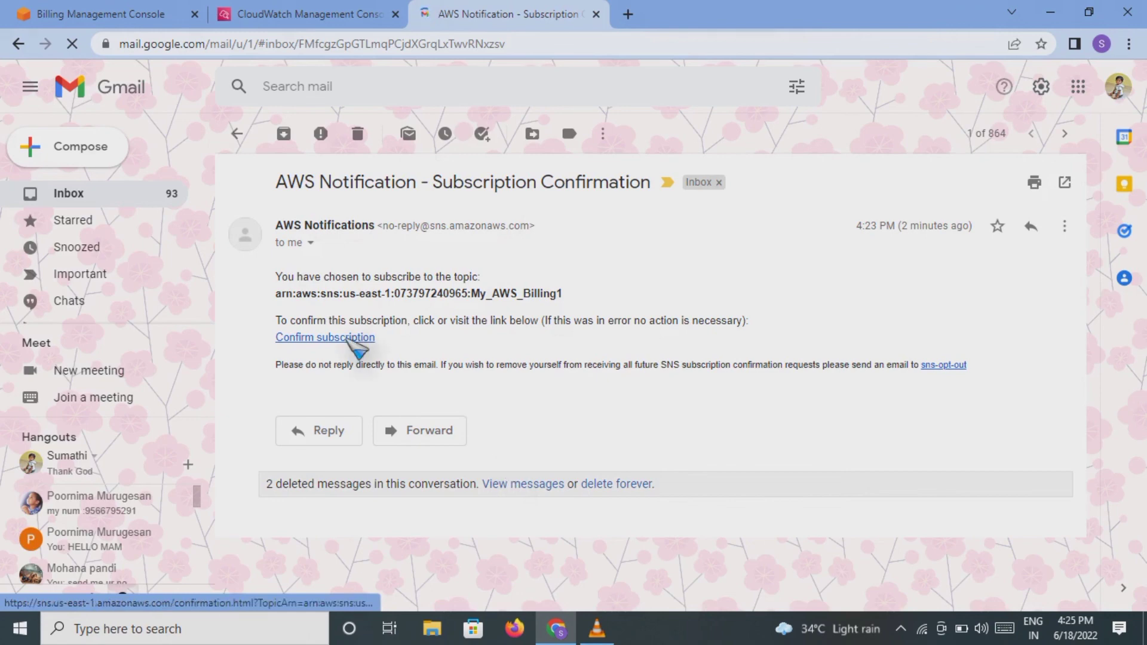
pyautogui.click(310, 338)
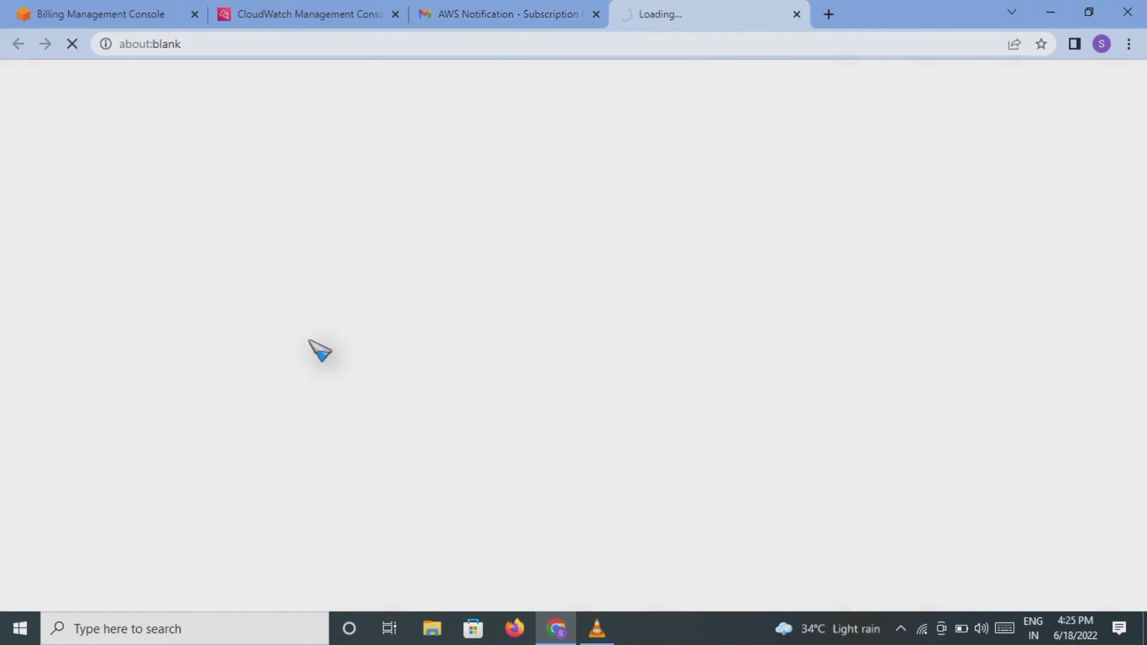